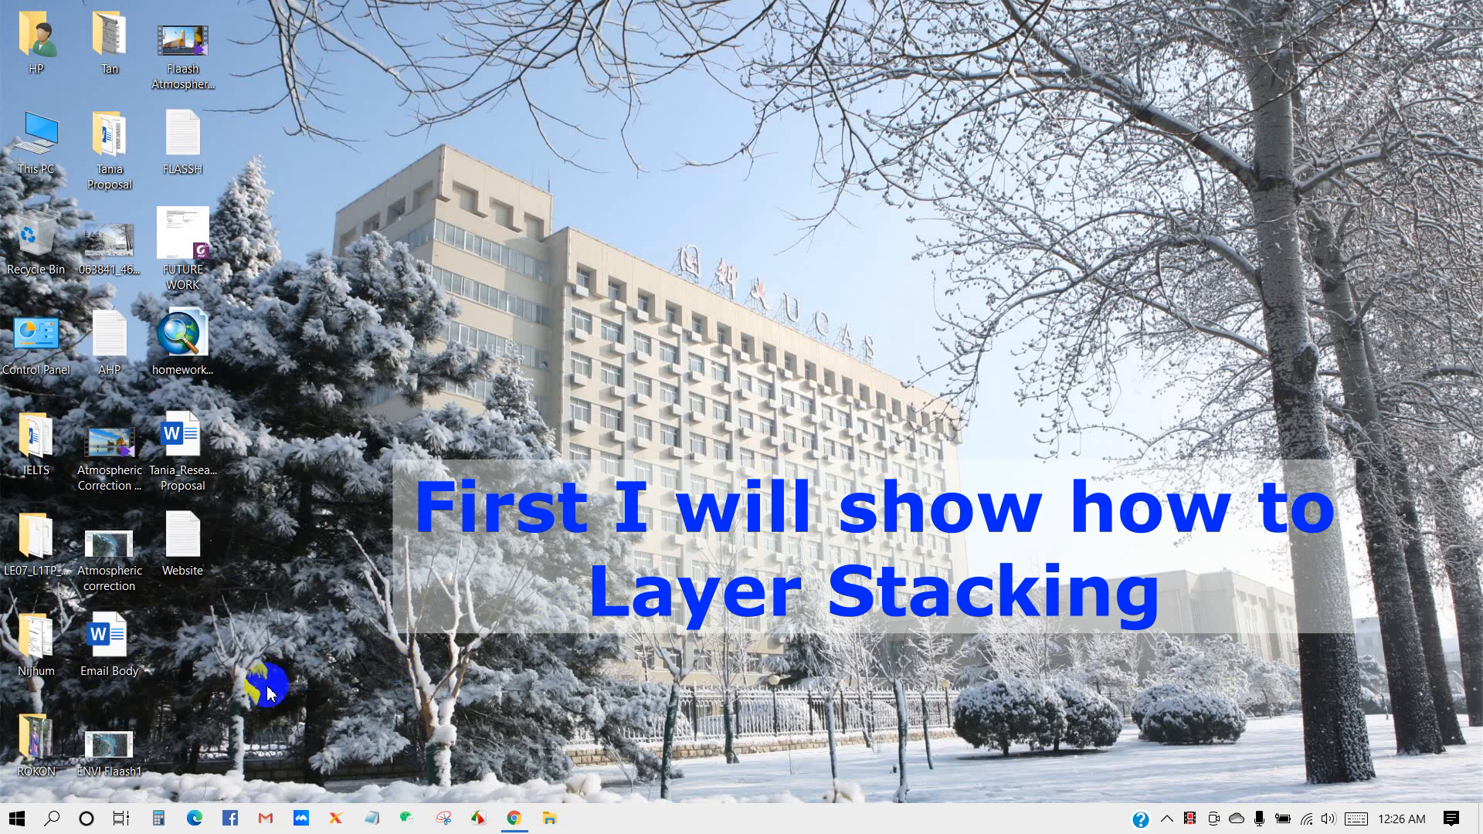
- Find ENVI 5.3 (64-bit) by searching for ENVI and launch it
click(16, 819)
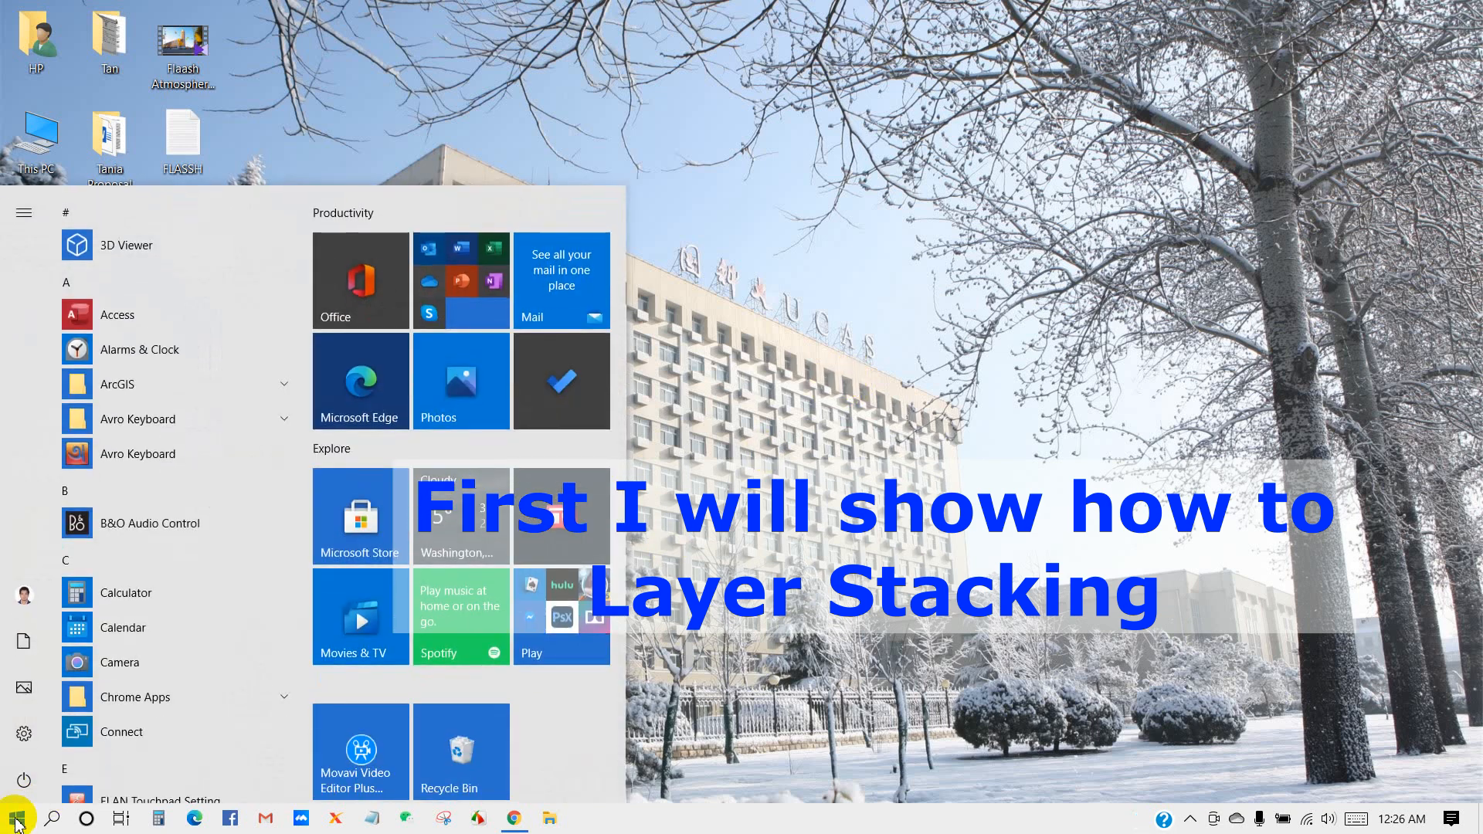
text(ENVI)
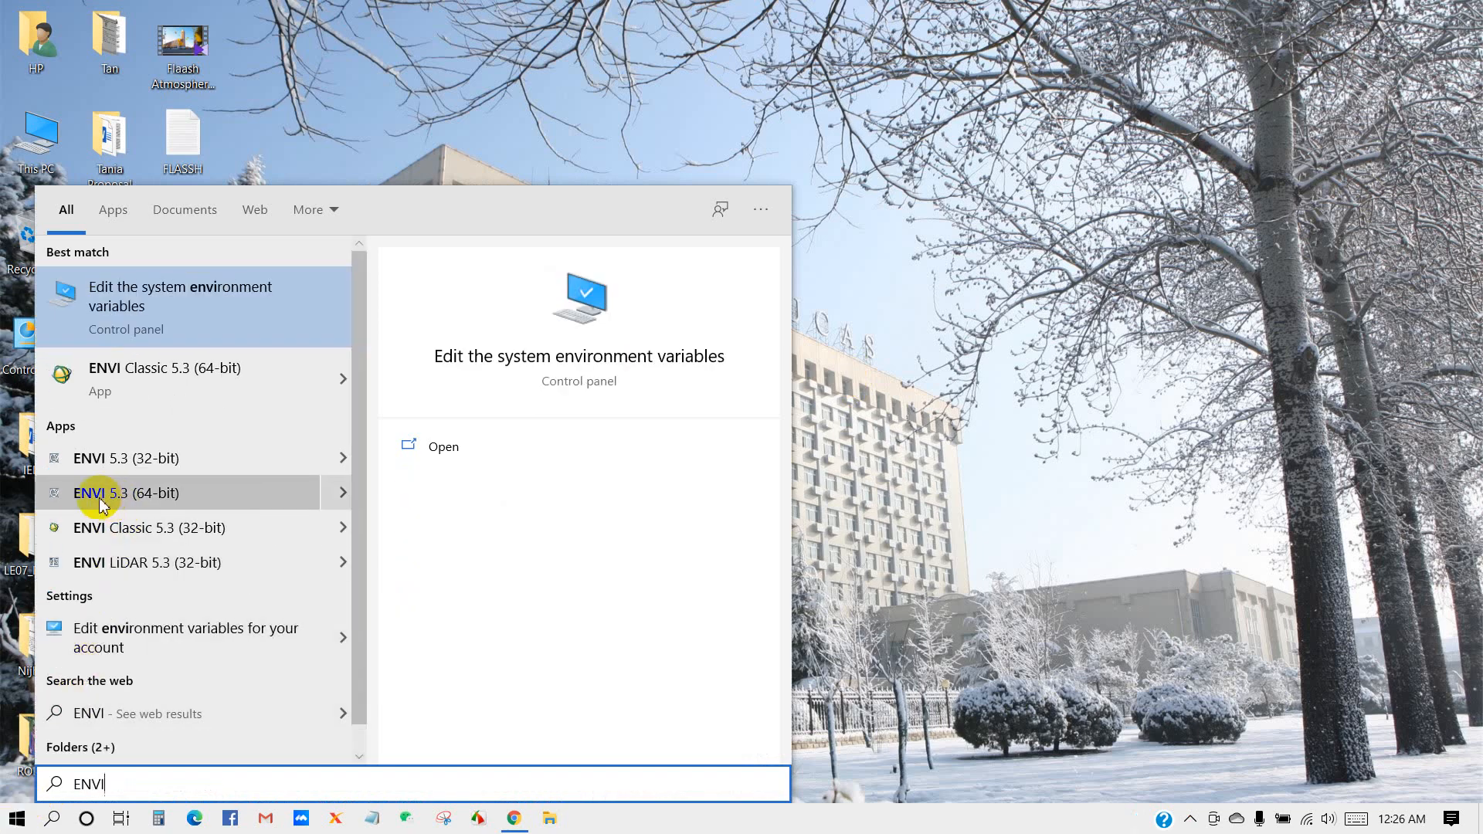
click(106, 493)
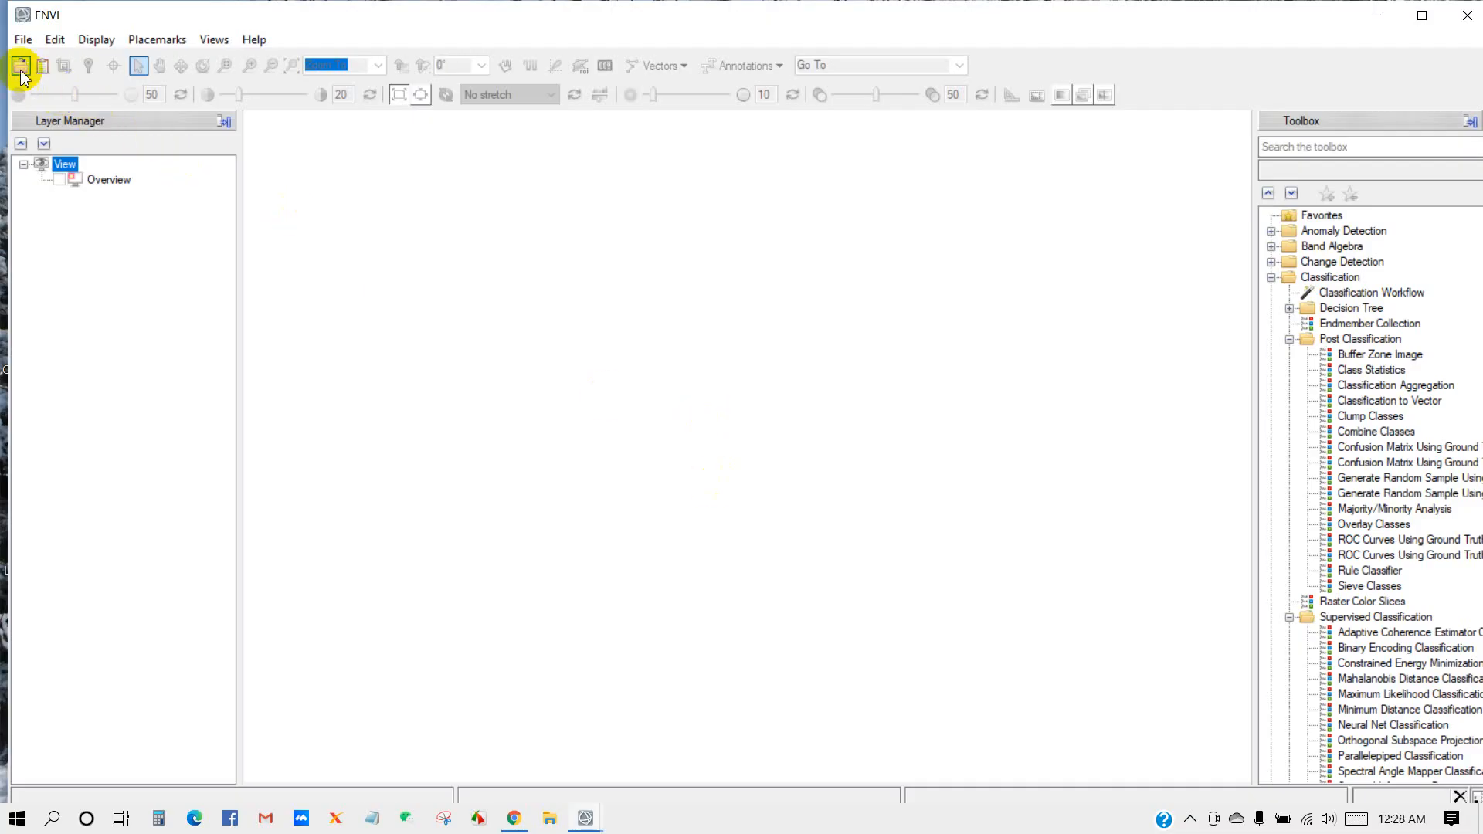
- Start opening a file, browse to data > Landsat > LC08_L1TP_137044_20200211_20200225_01_T1, and show its files as tiles
click(20, 66)
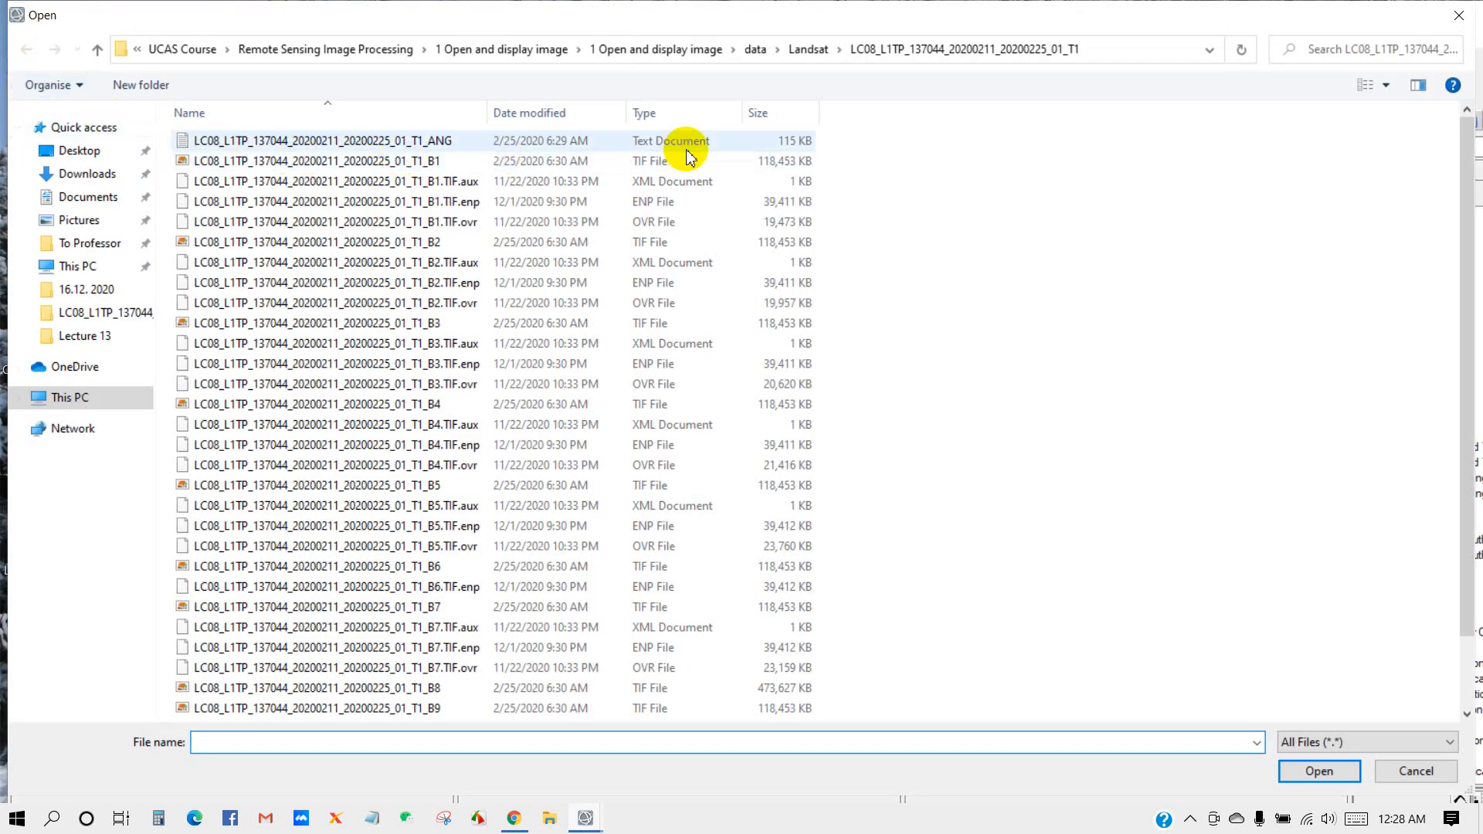
click(899, 57)
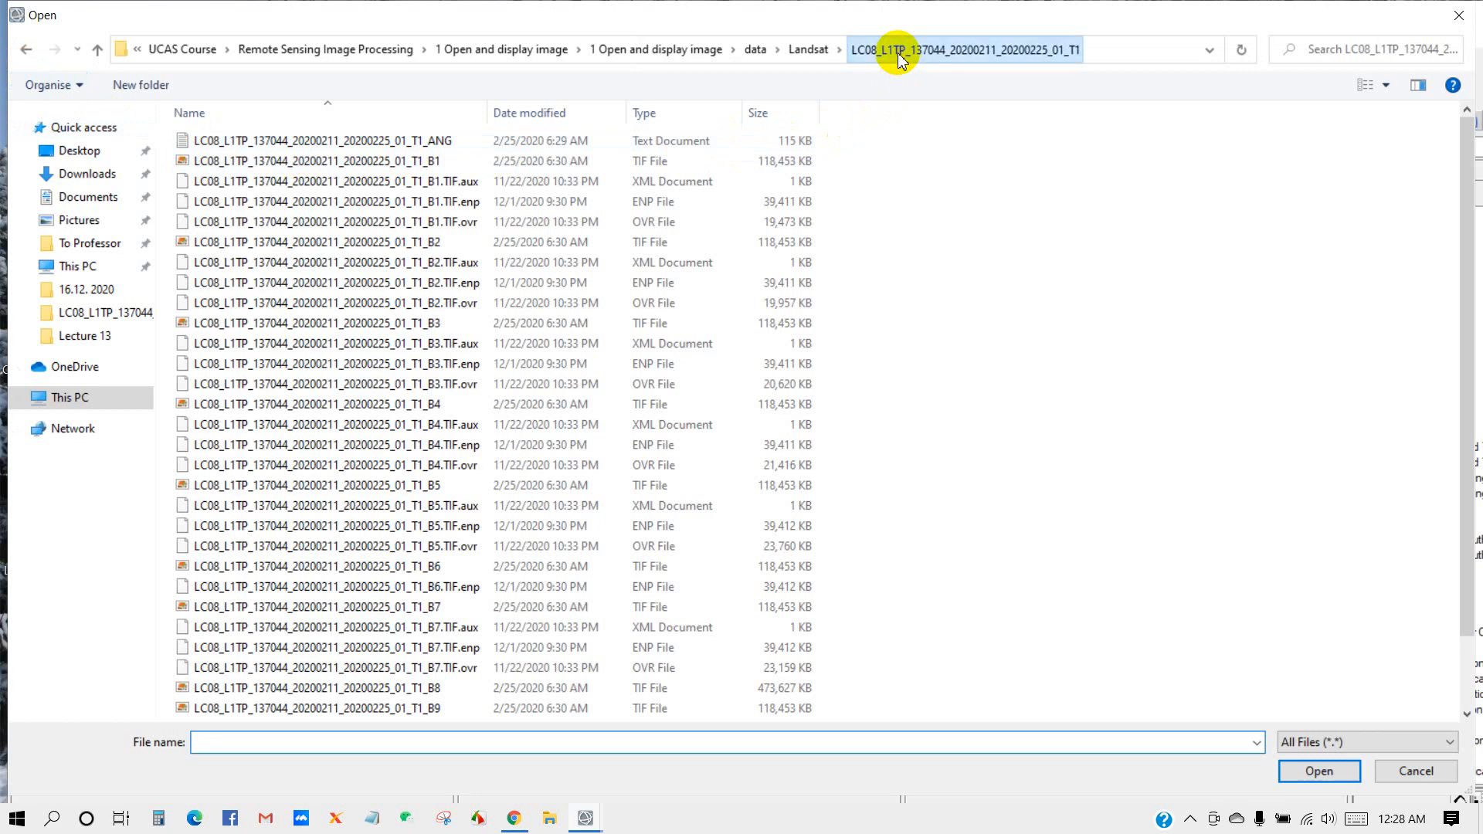
click(756, 53)
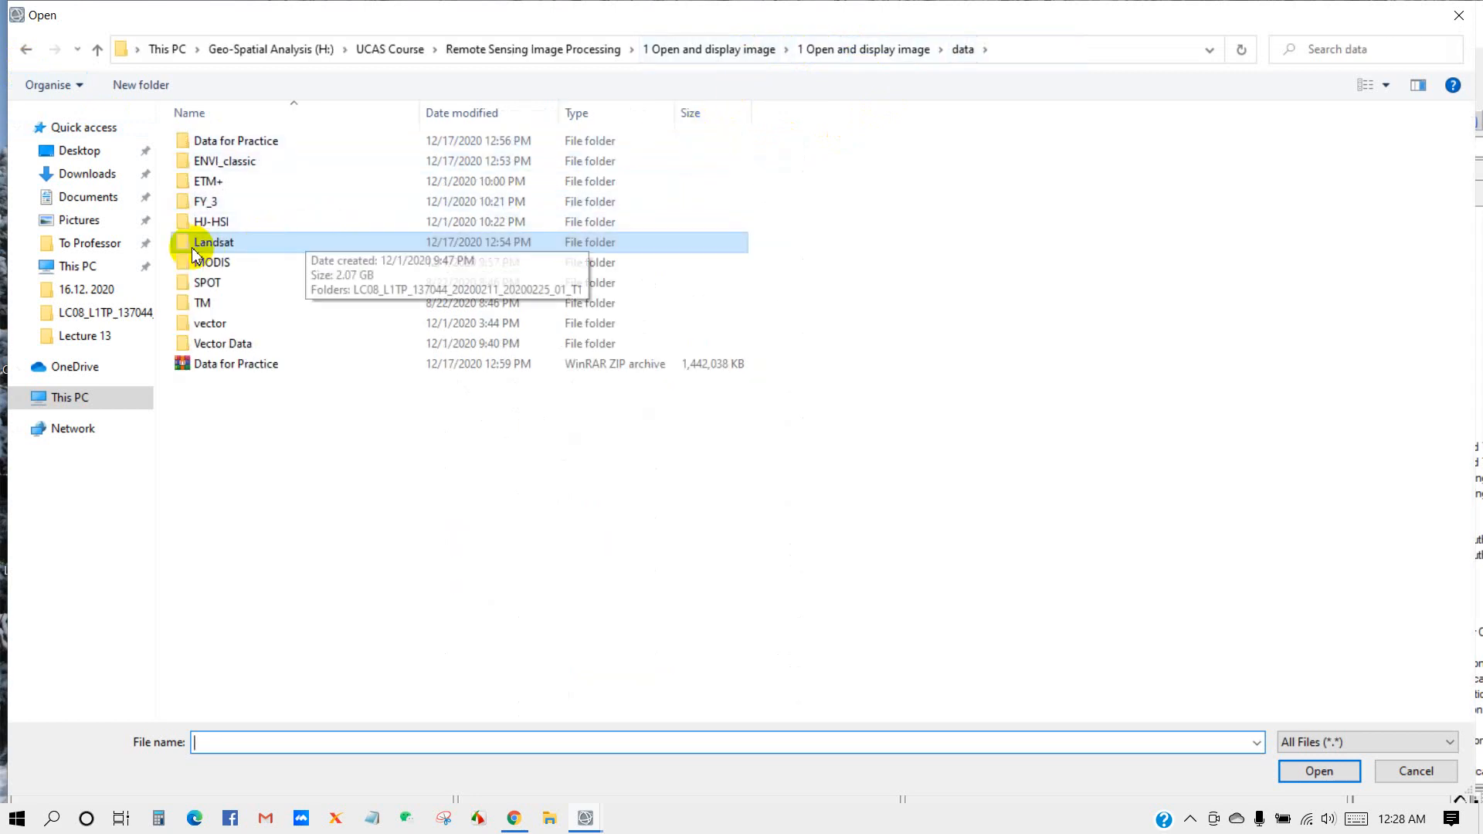
double_click(227, 244)
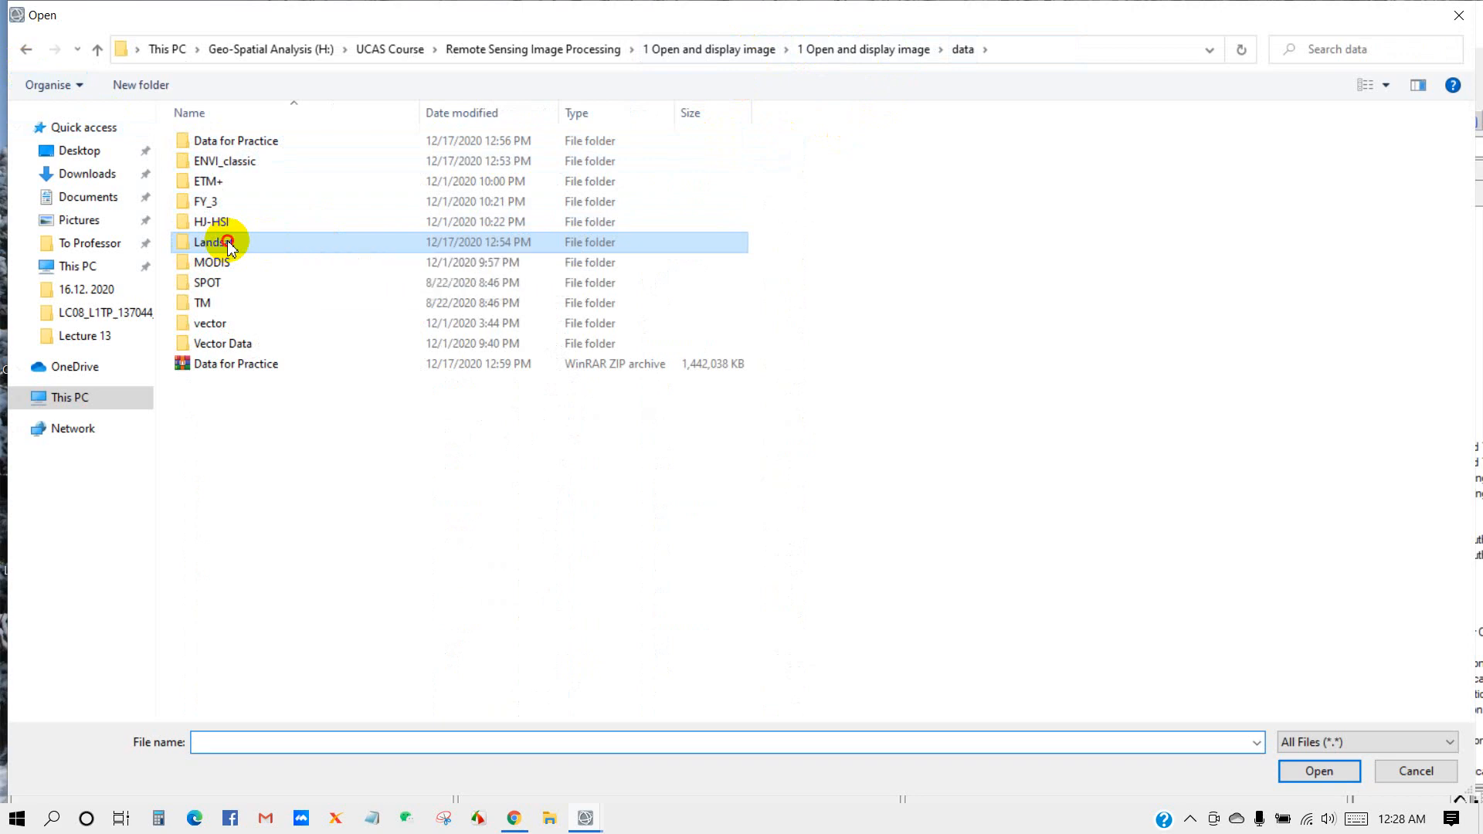
double_click(420, 112)
double_click(298, 139)
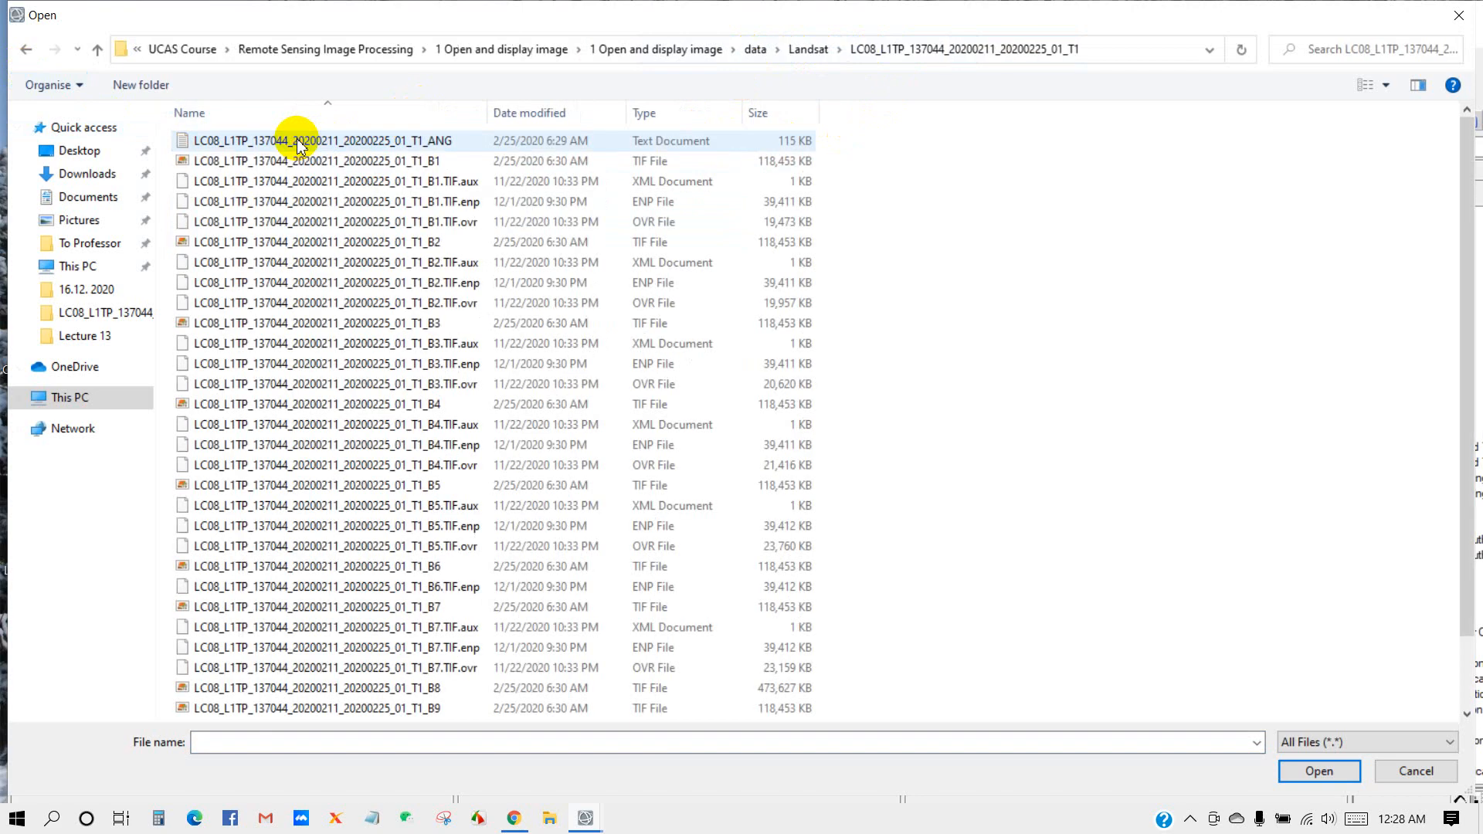
click(1365, 85)
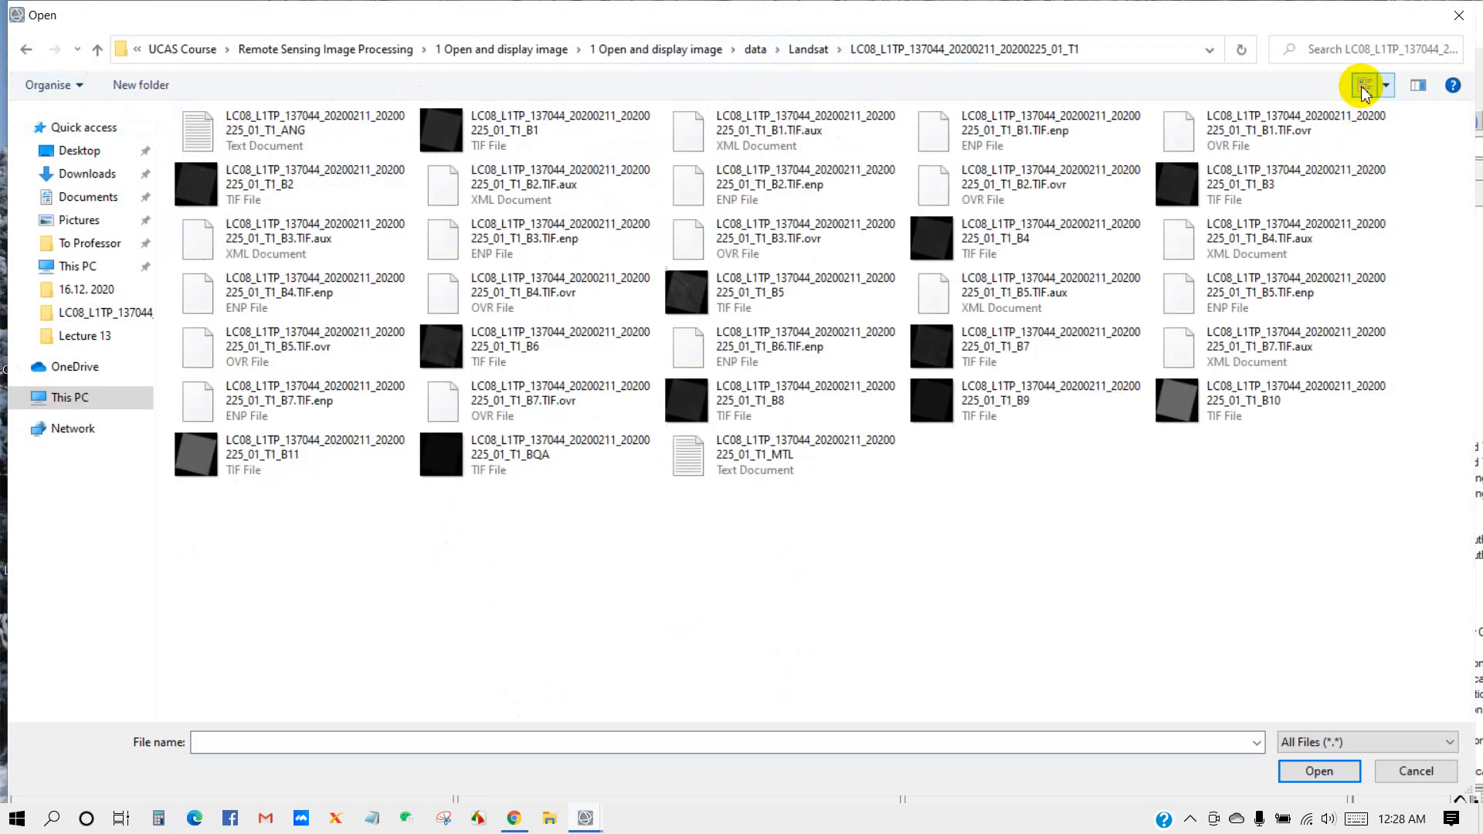
- Open the seven Landsat TIF band files B1 through B7 together
click(494, 132)
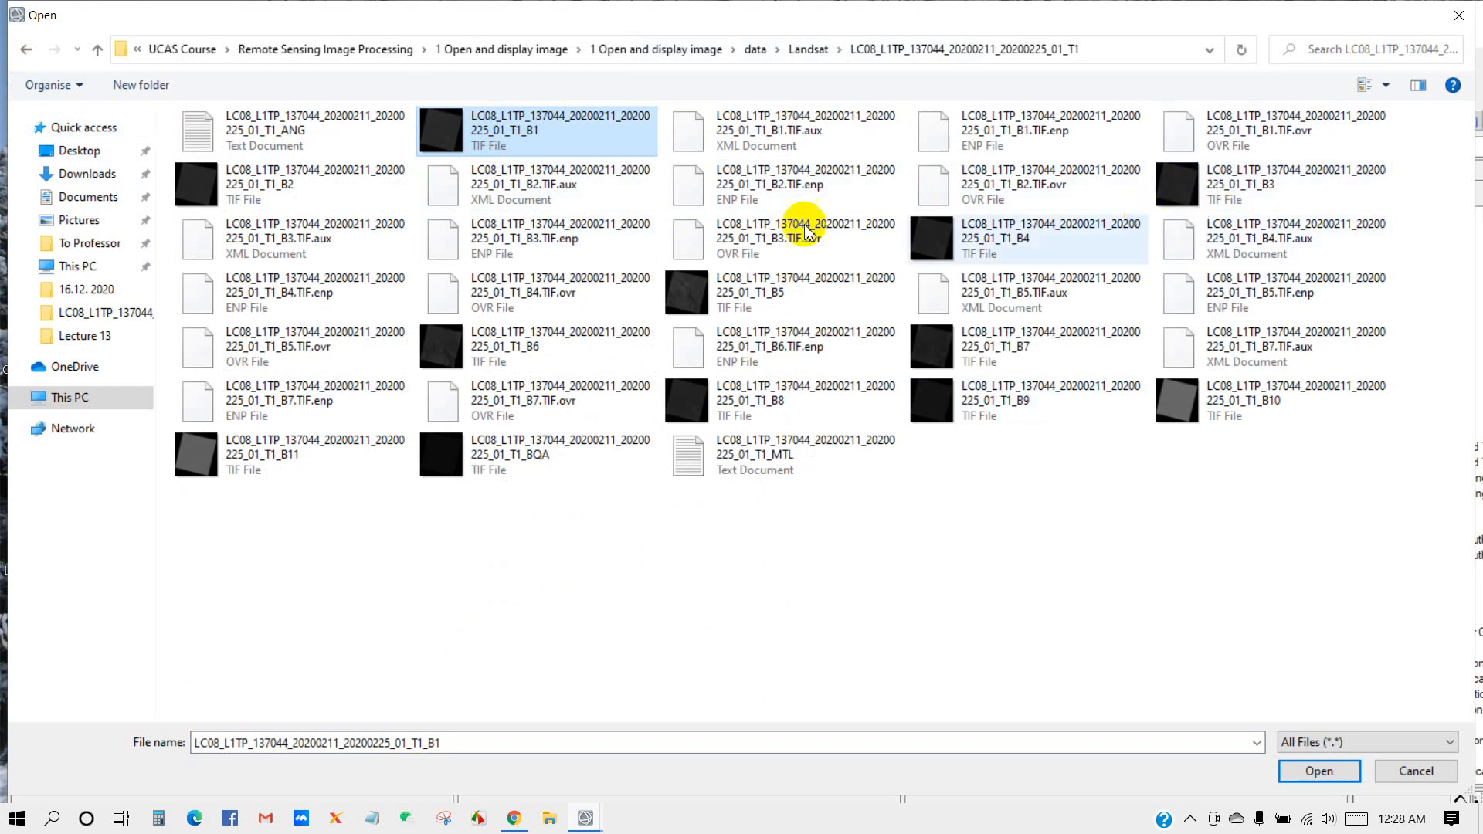
ctrl+click(307, 190)
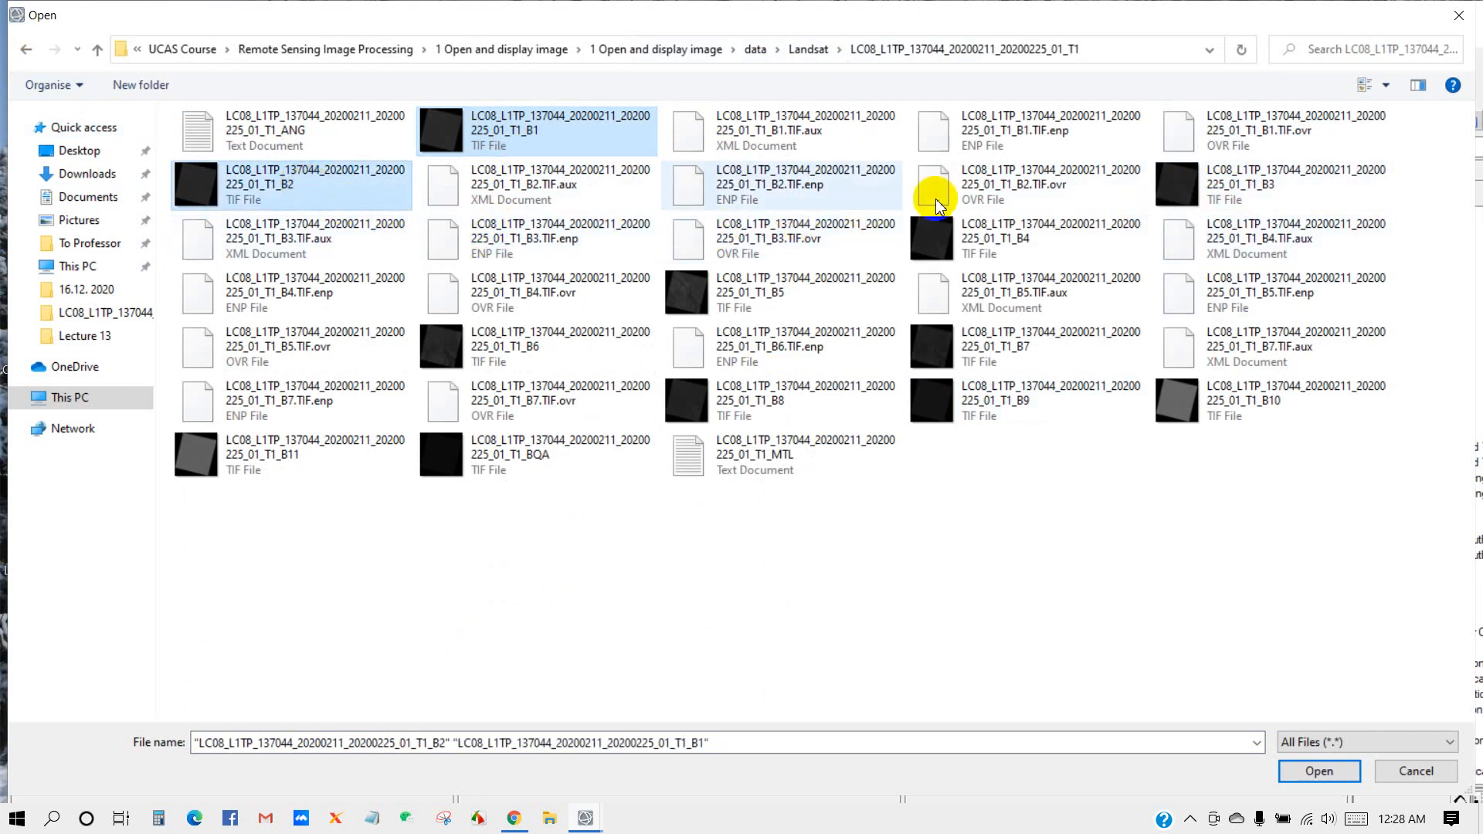
ctrl+click(1221, 189)
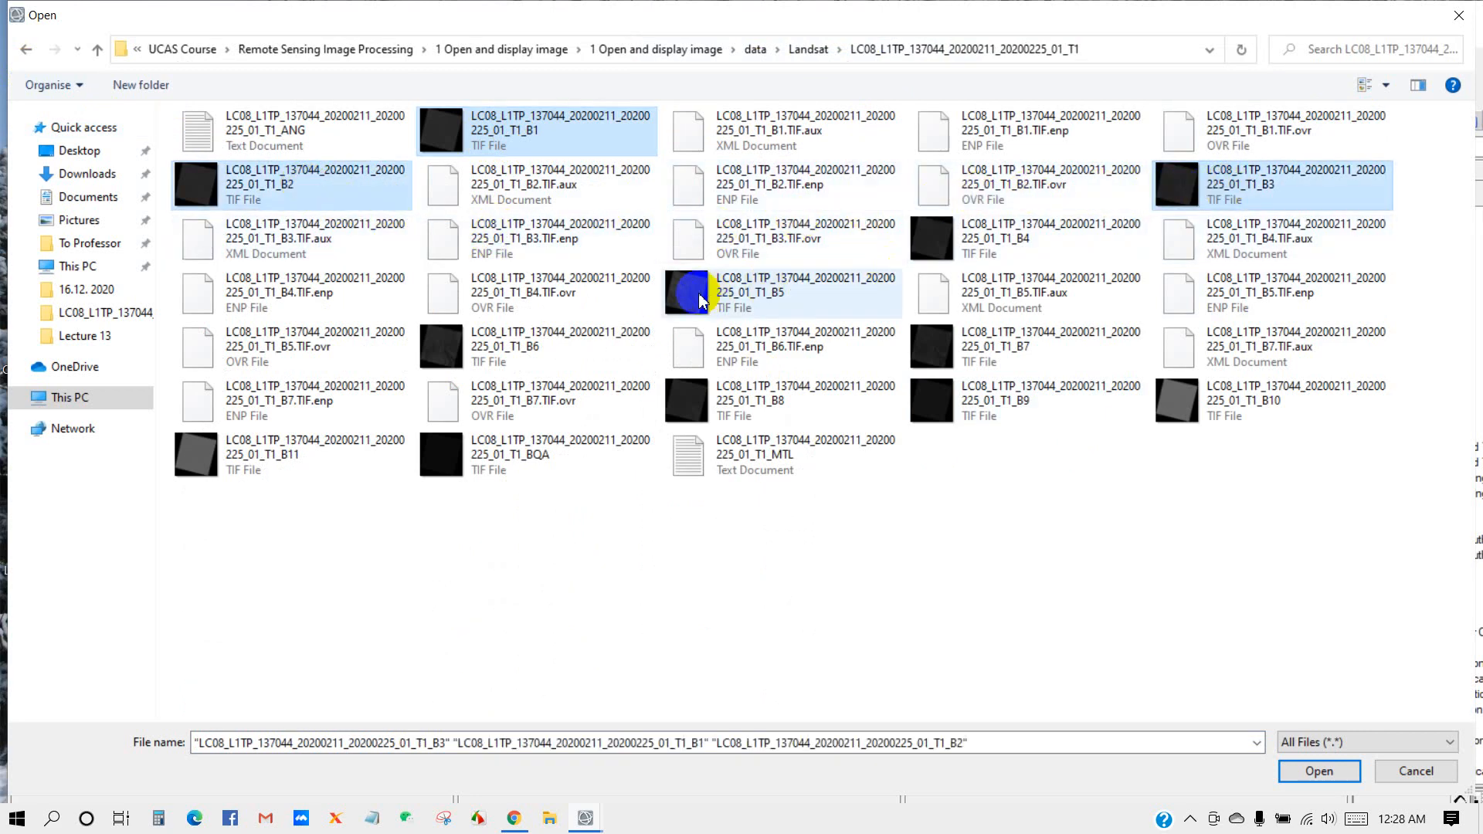
ctrl+click(997, 243)
ctrl+click(752, 299)
ctrl+click(480, 341)
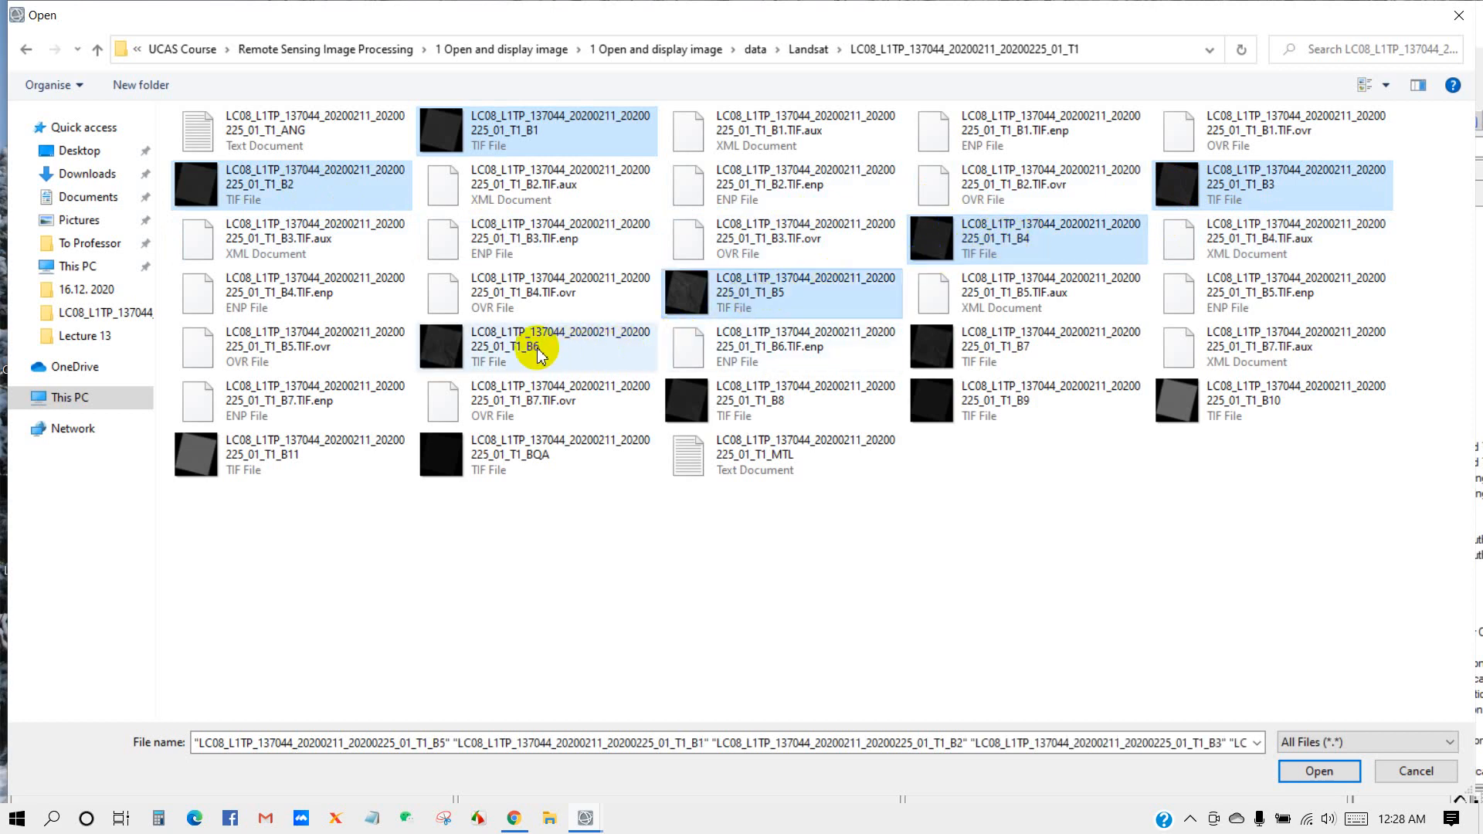
ctrl+click(924, 352)
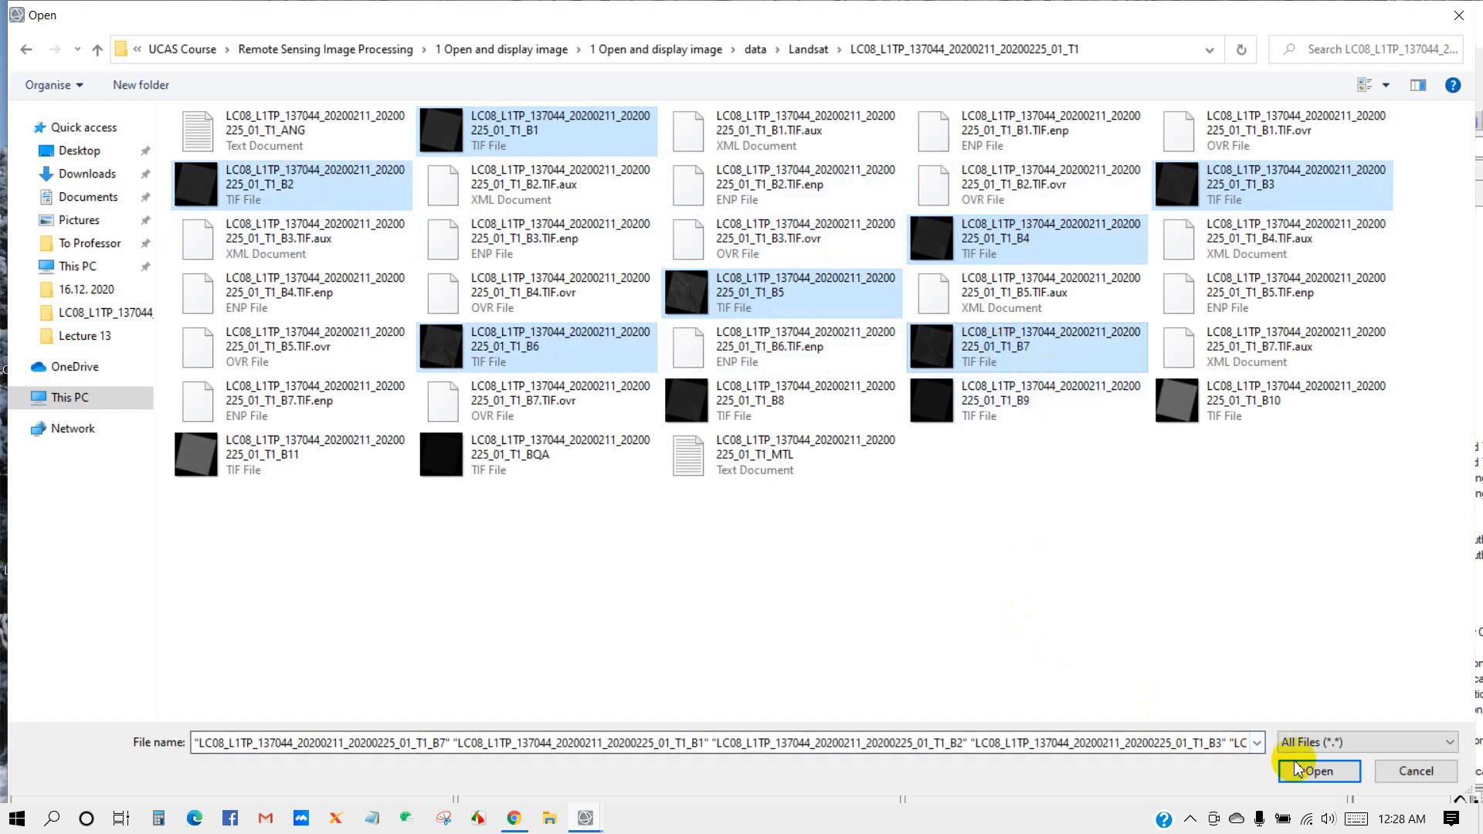
click(1318, 771)
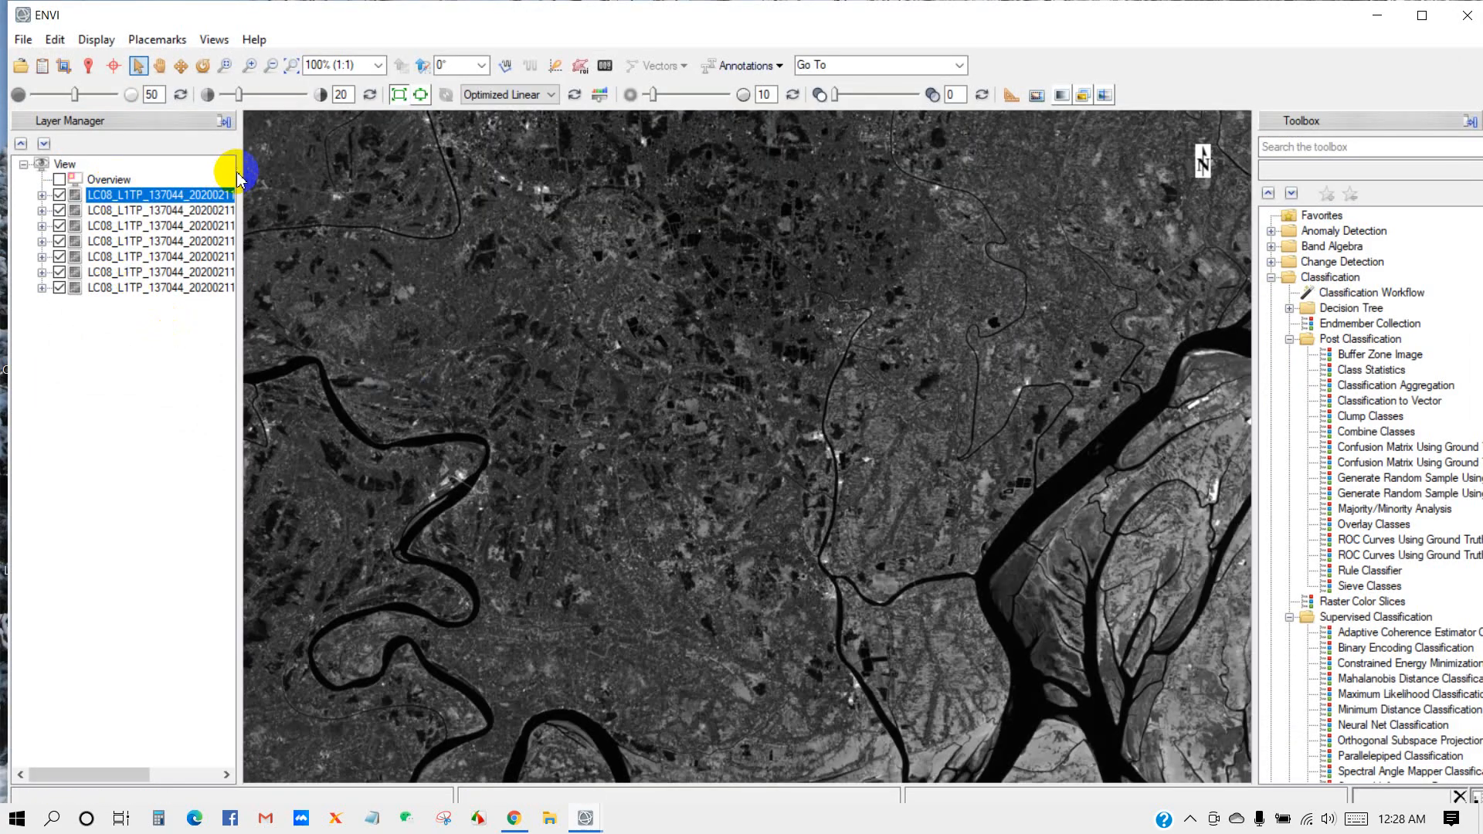
- Search the toolbox for LAYER and open the Layer Stacking tool
drag(239, 174, 334, 178)
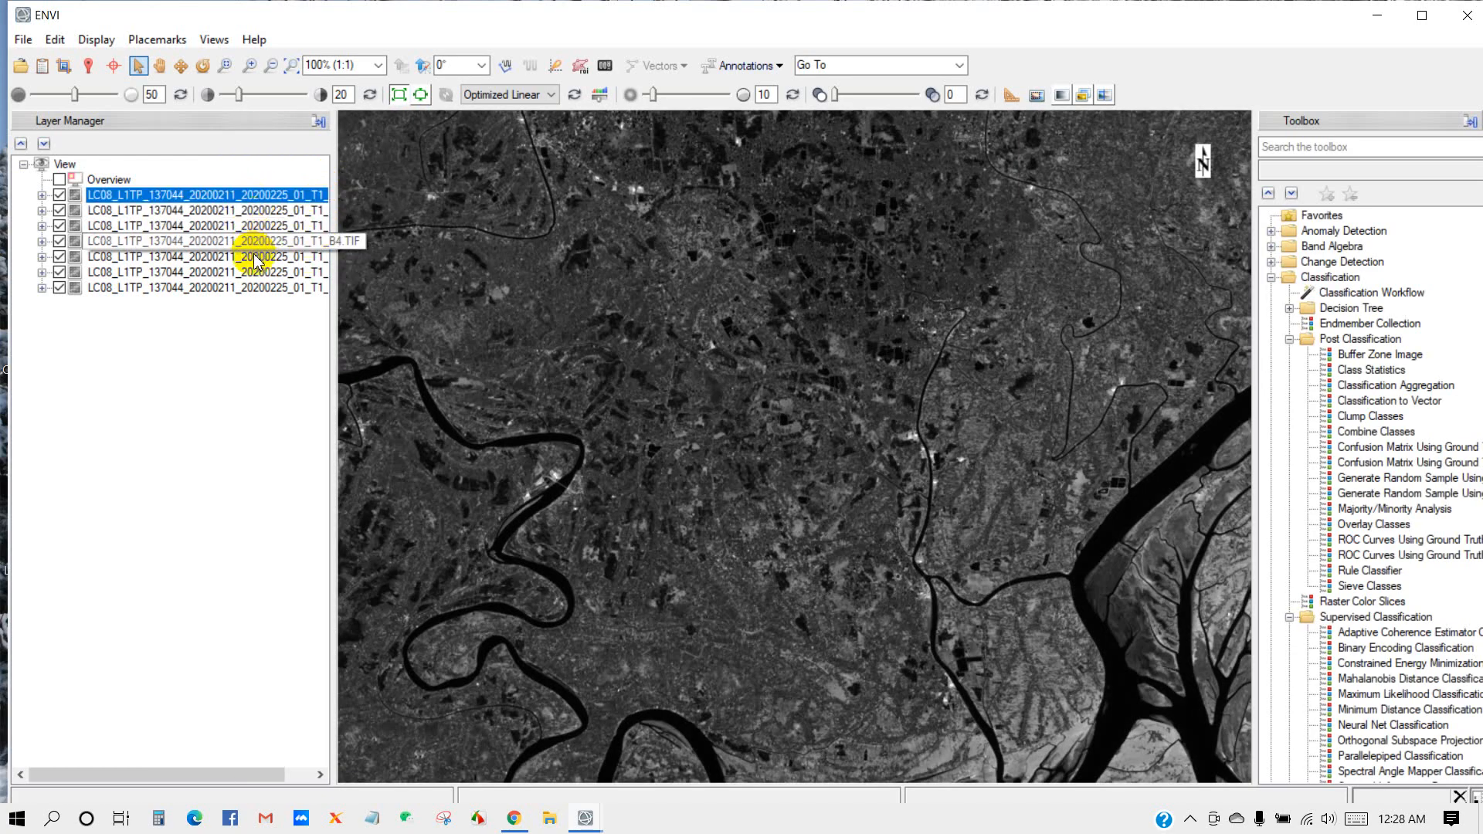
click(292, 65)
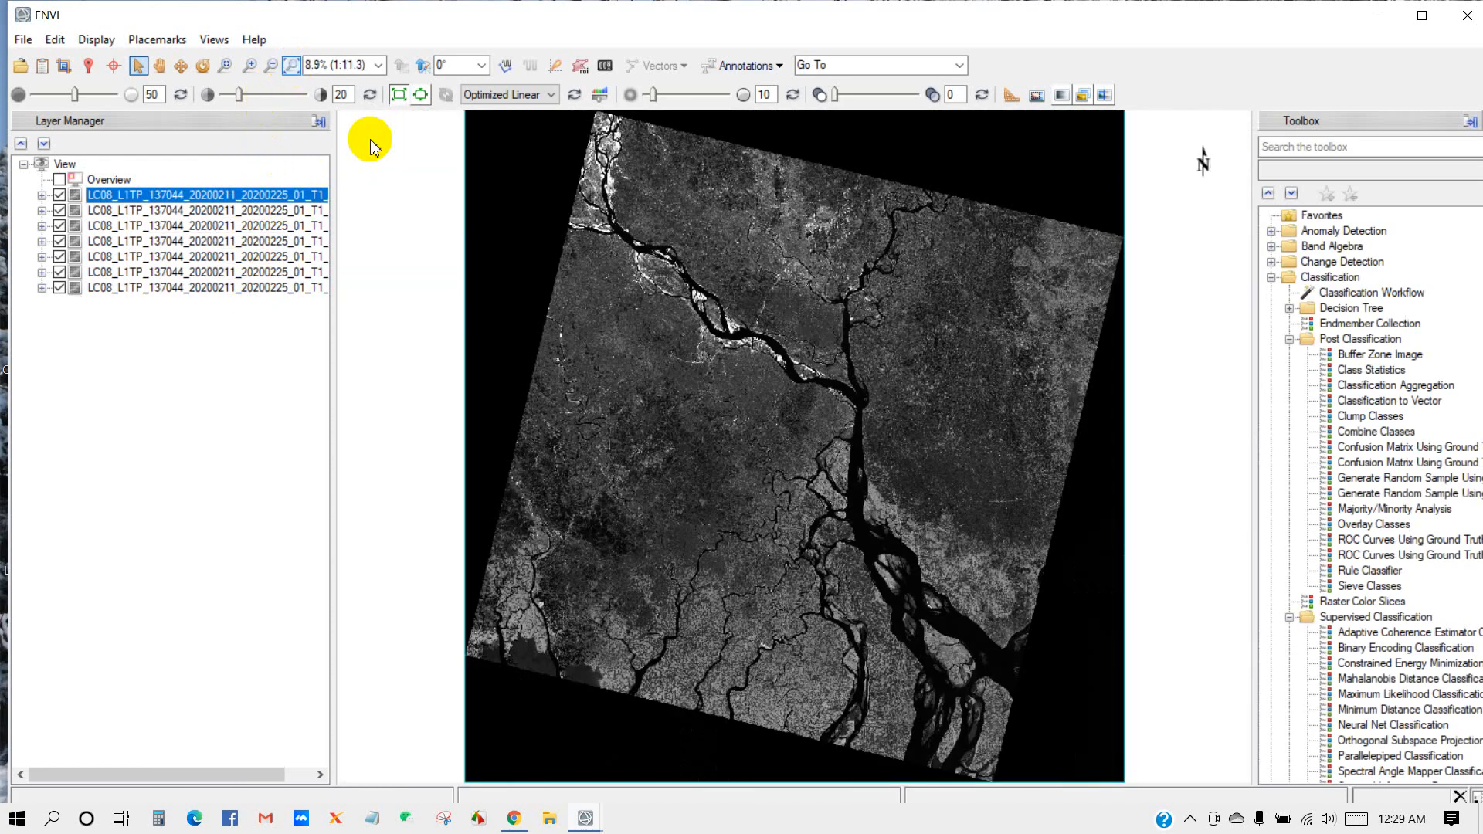
click(1300, 147)
text(LAYER)
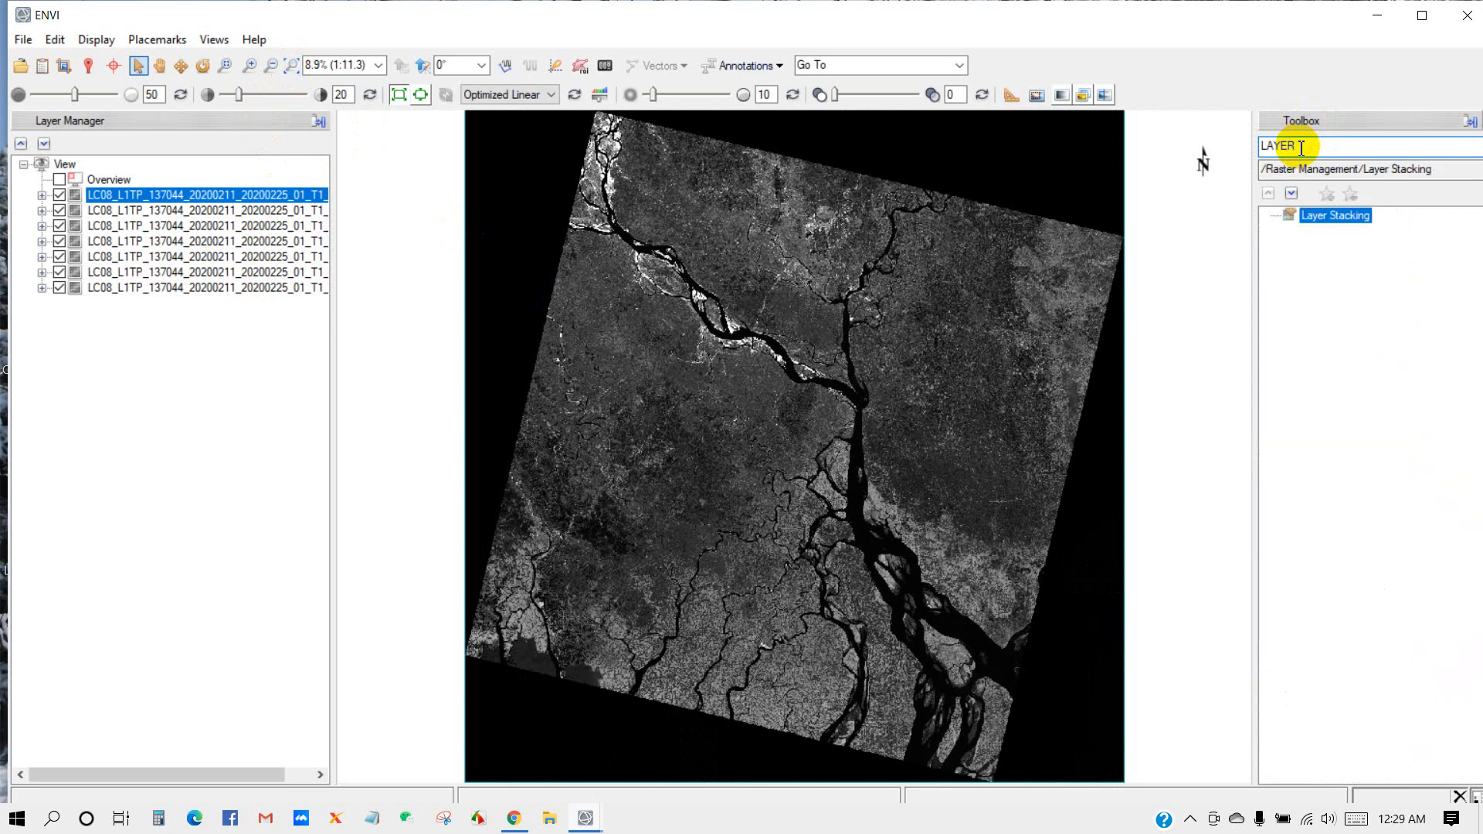
double_click(1351, 223)
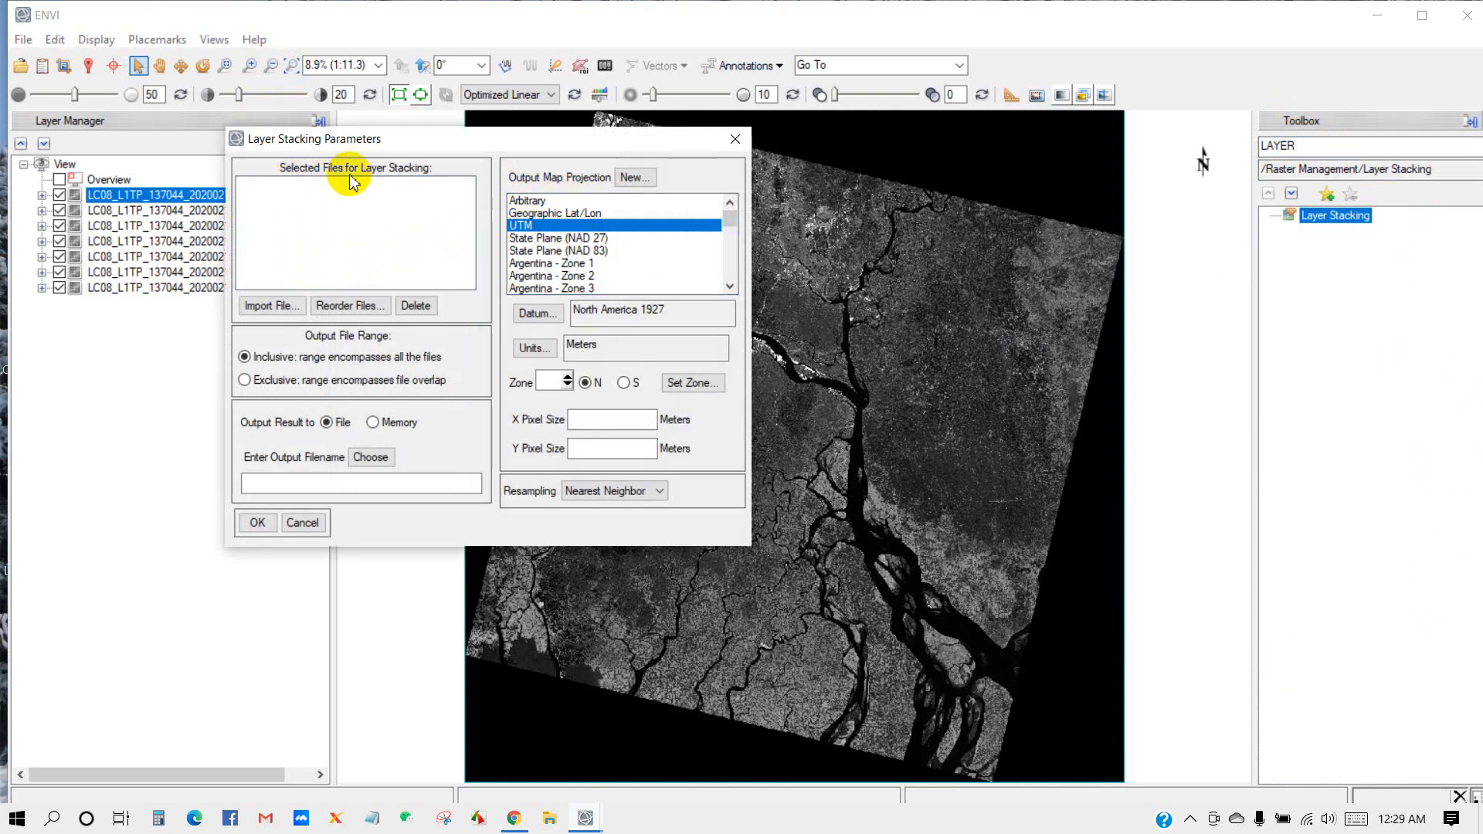
- Import all seven band files B1 to B7 as full scenes into the layer stack
click(266, 307)
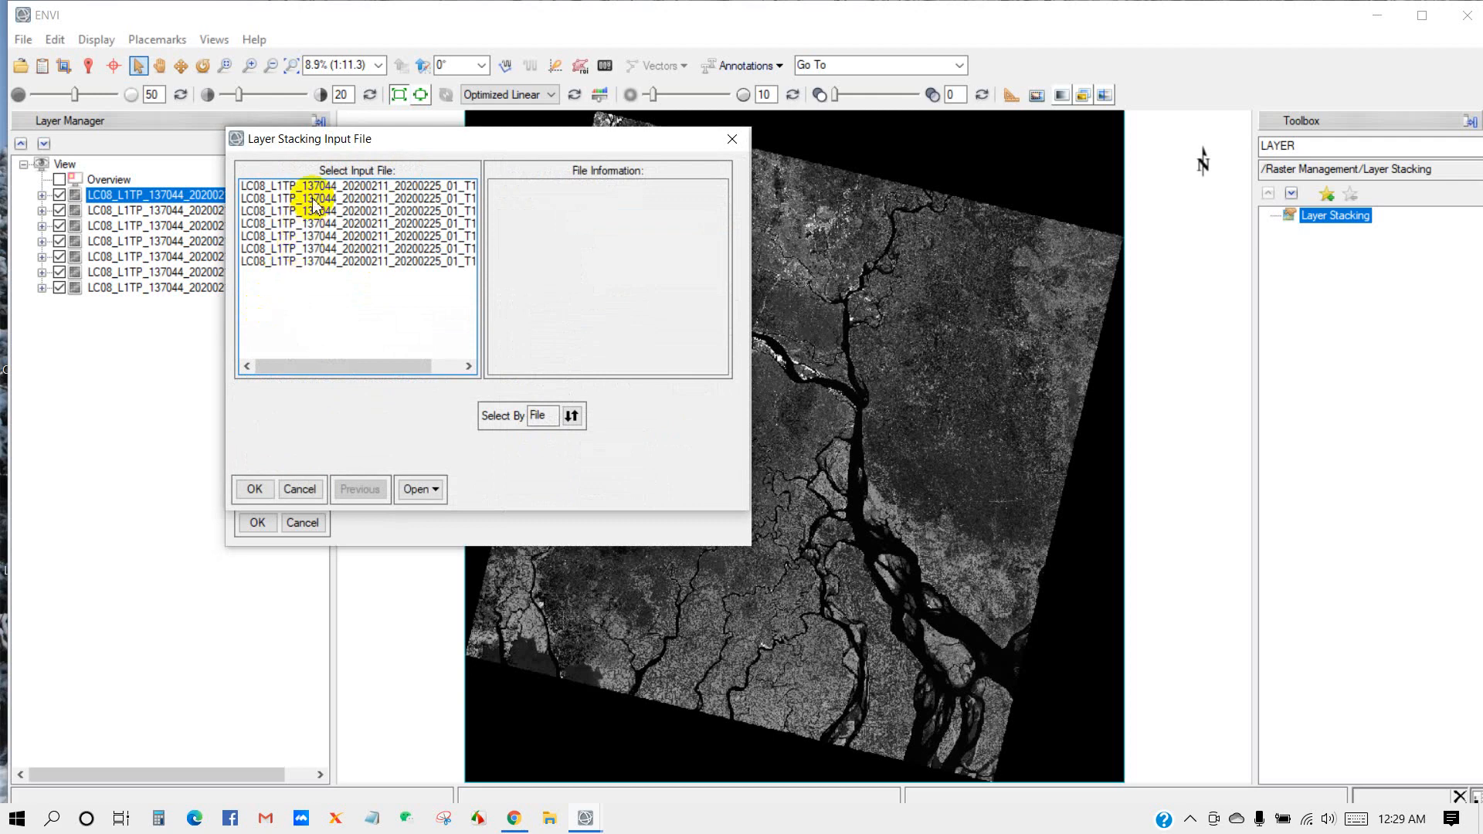
click(358, 187)
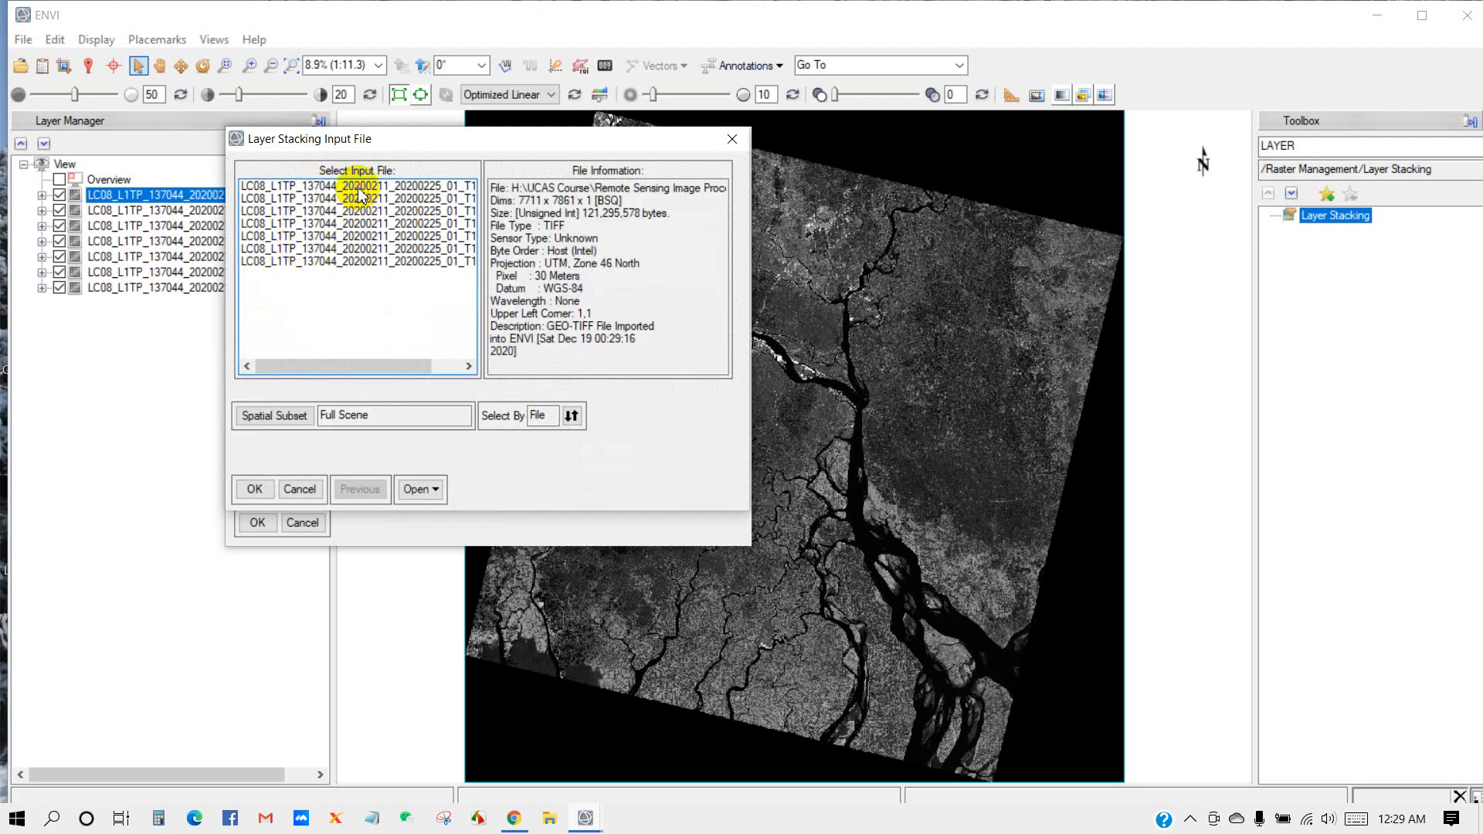
drag(367, 262, 381, 188)
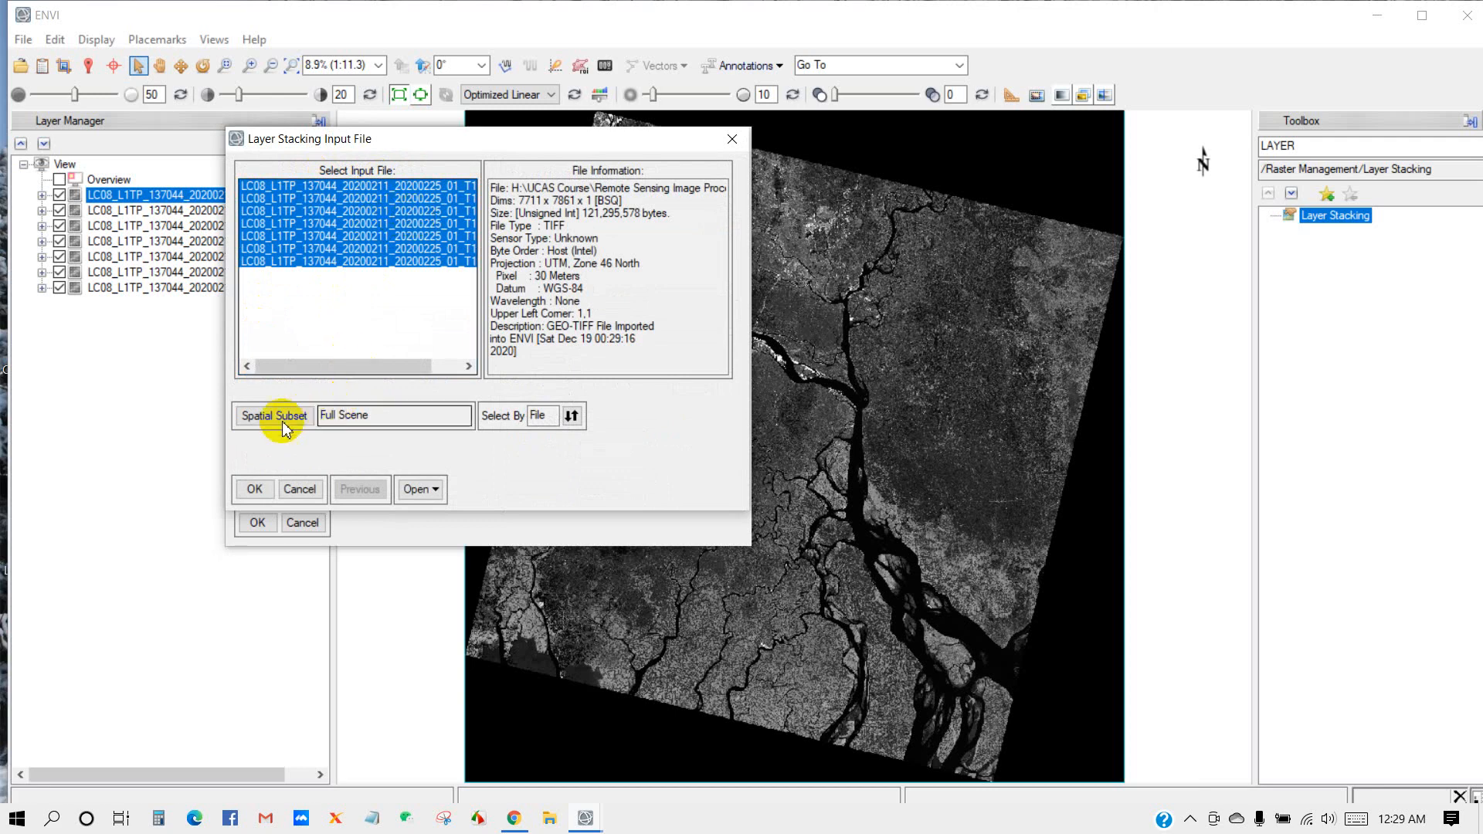
click(255, 495)
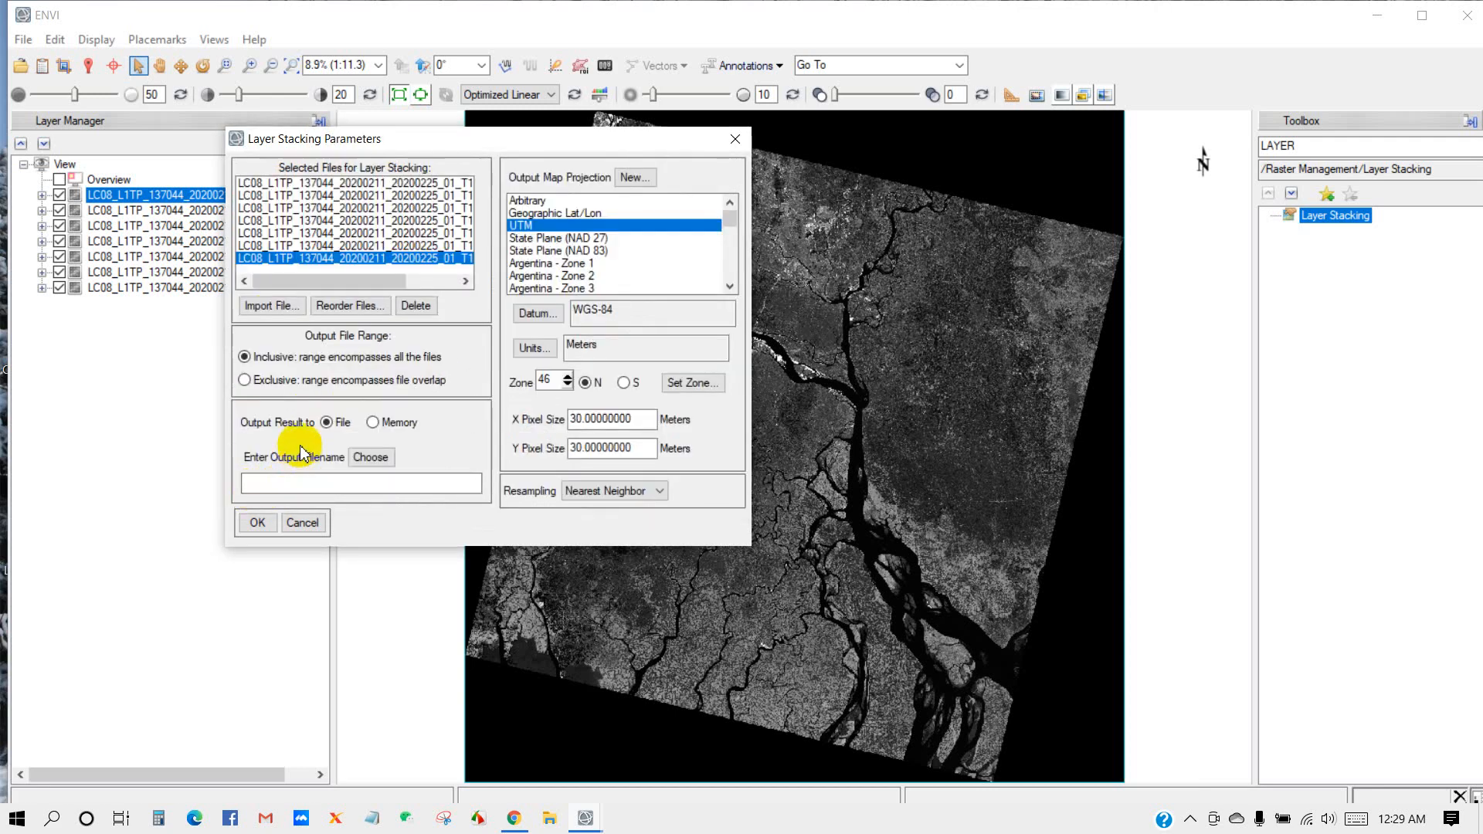
- Review the zone setting and the order of the band files chosen for layer stacking
drag(333, 263, 342, 156)
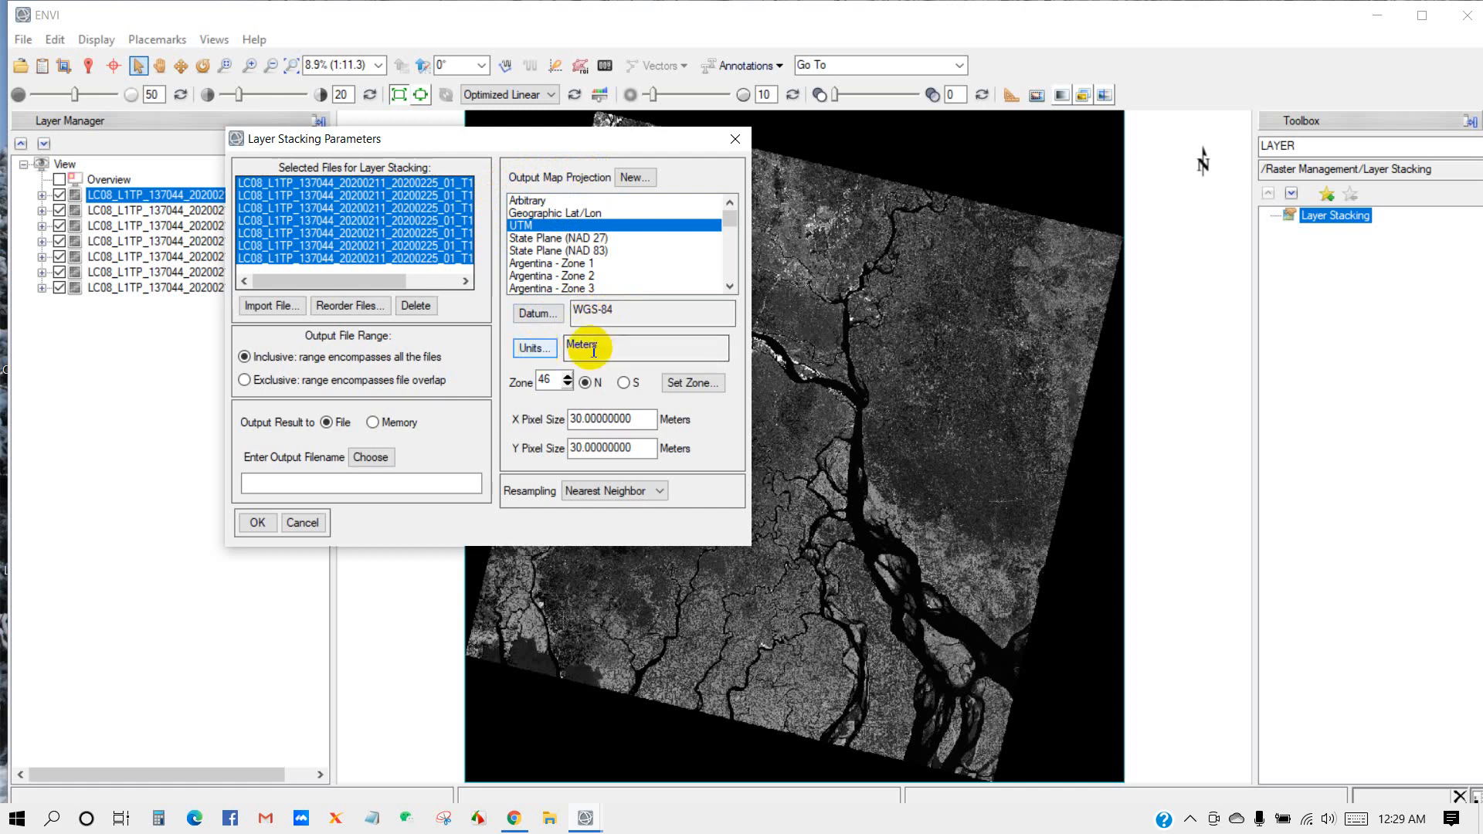
click(548, 382)
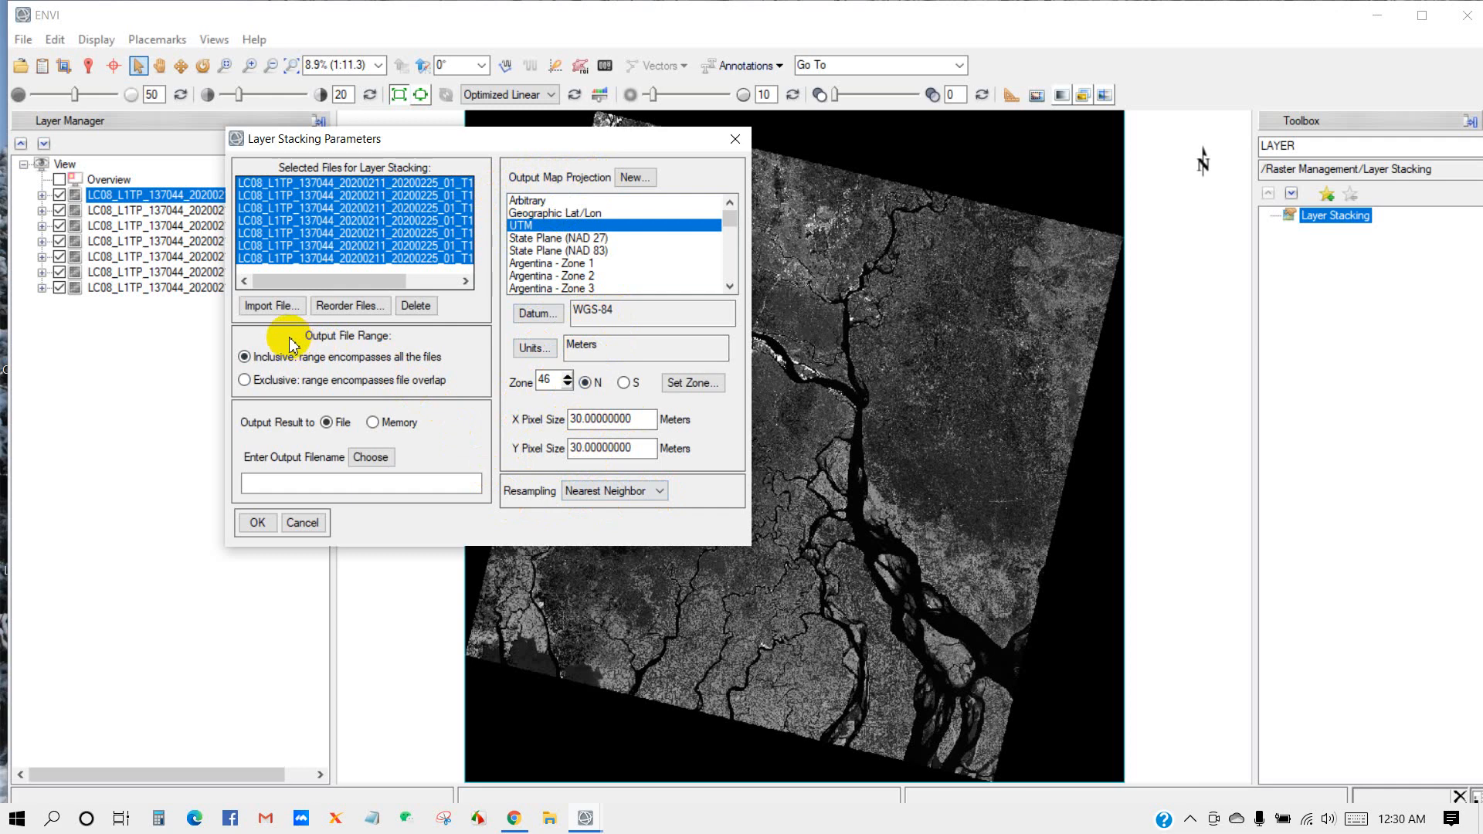
click(342, 307)
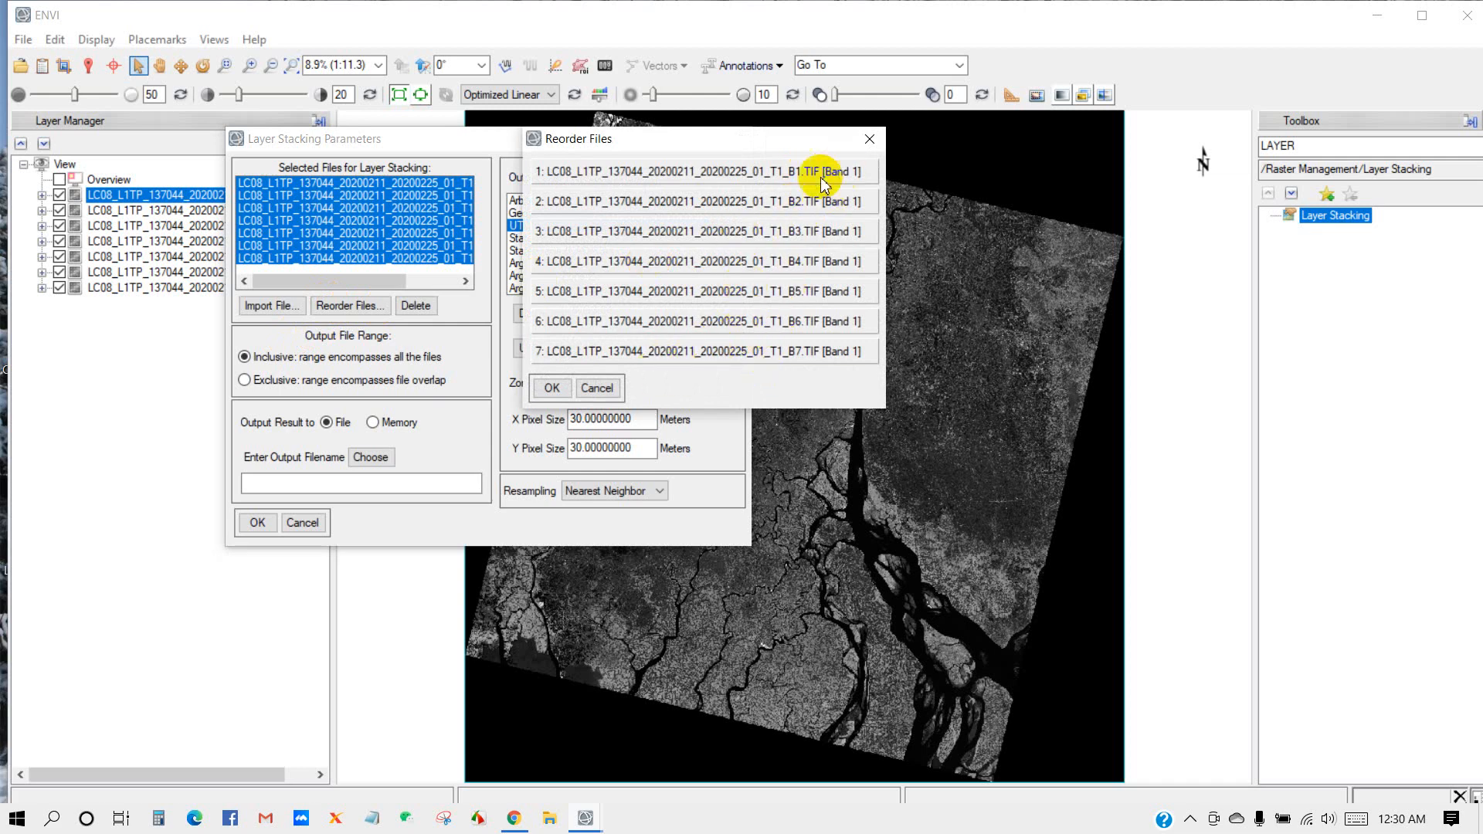
click(549, 394)
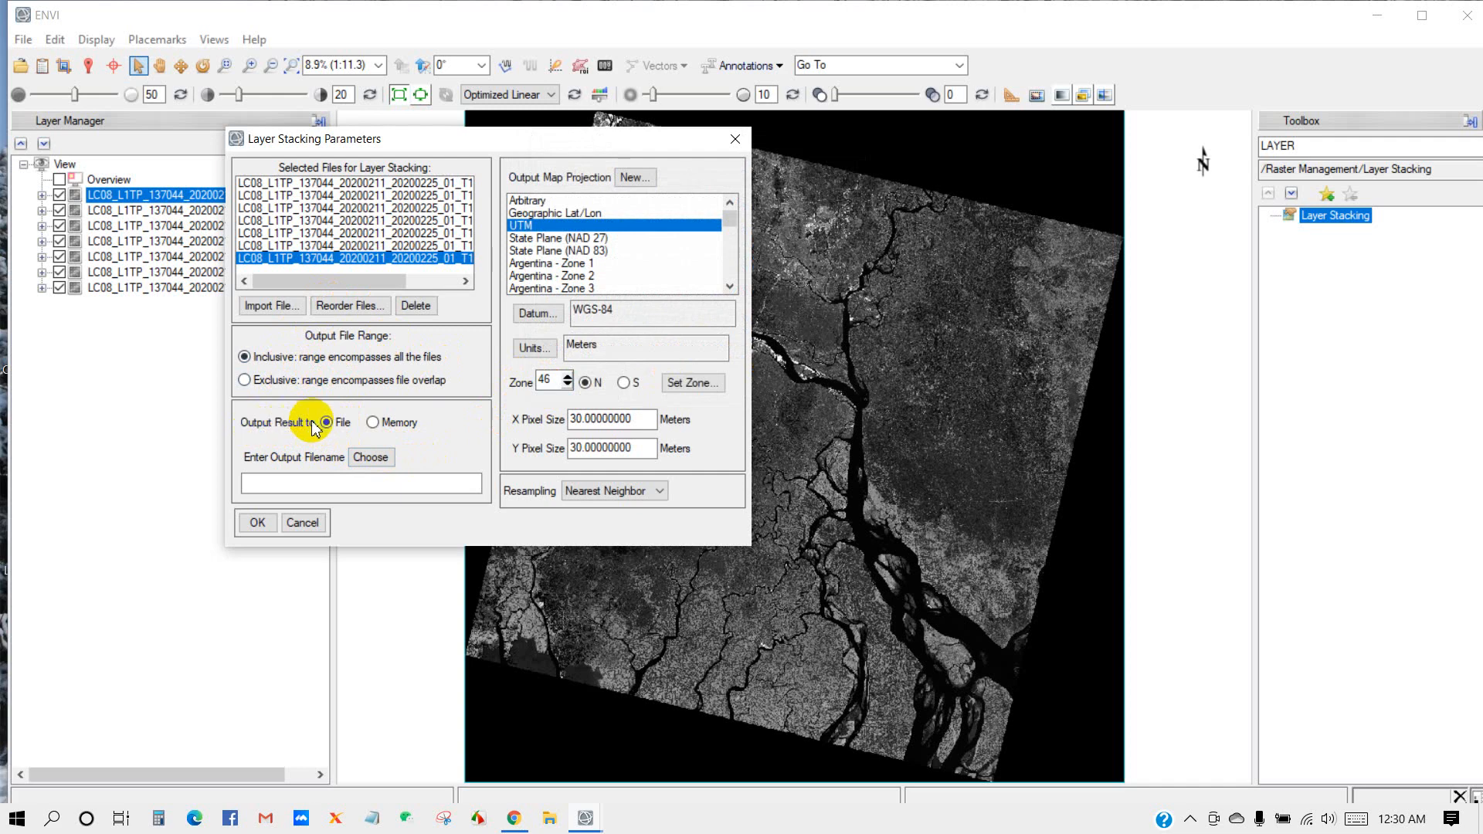
- Start choosing the output file location, create a folder named OUTPUT on the Desktop, and open it
click(370, 457)
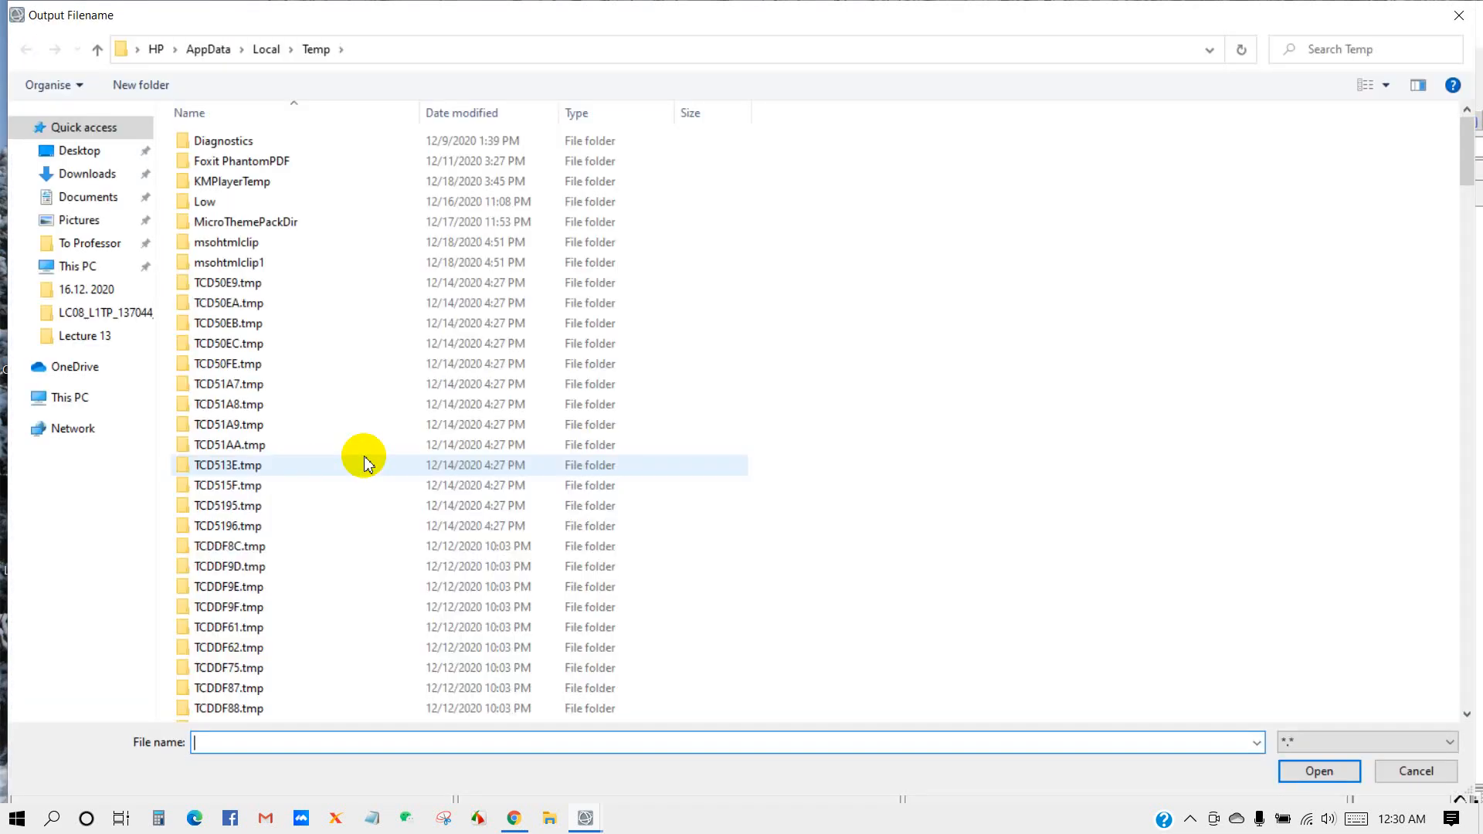
click(85, 160)
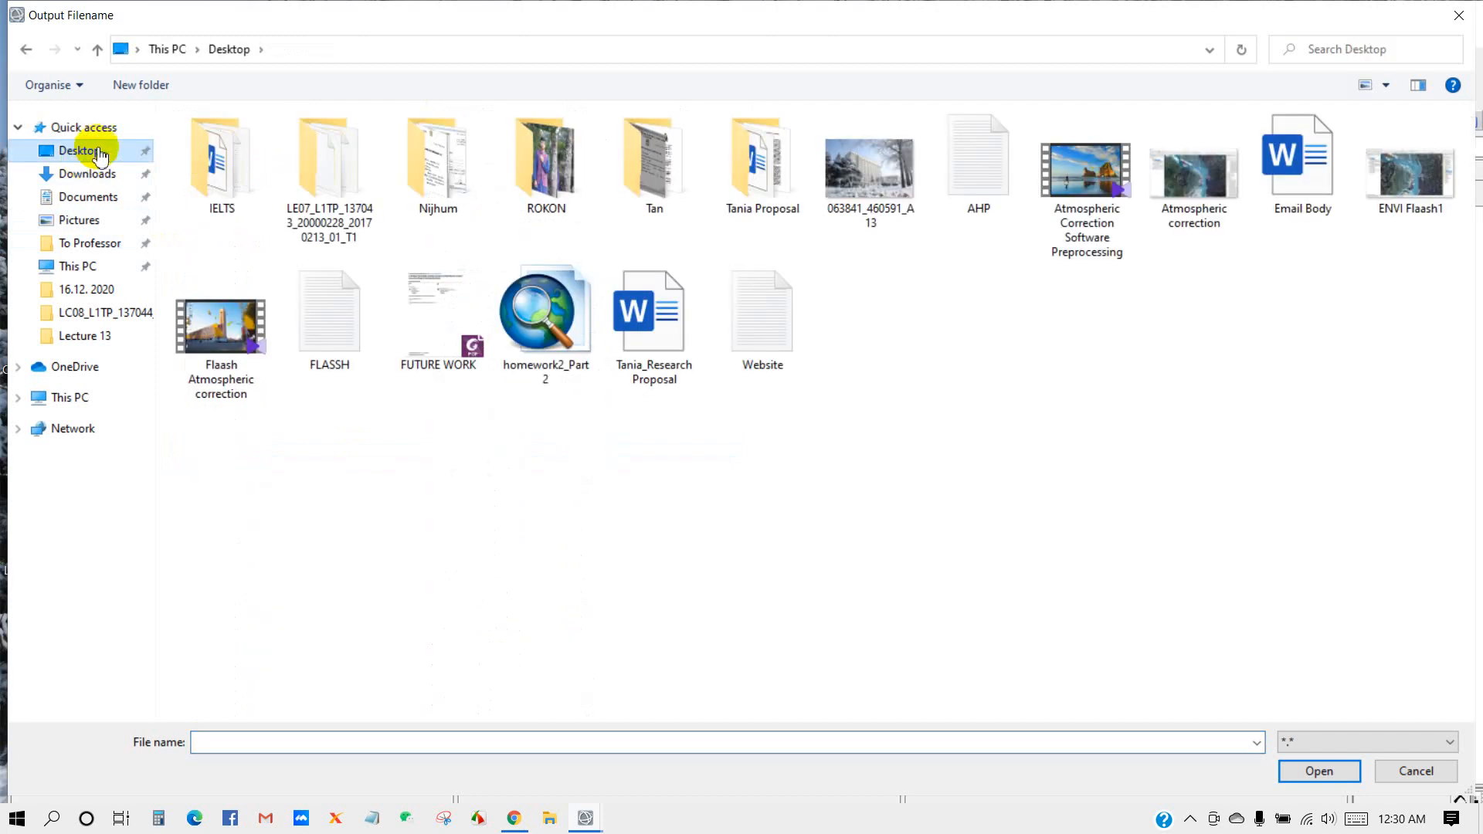
click(141, 85)
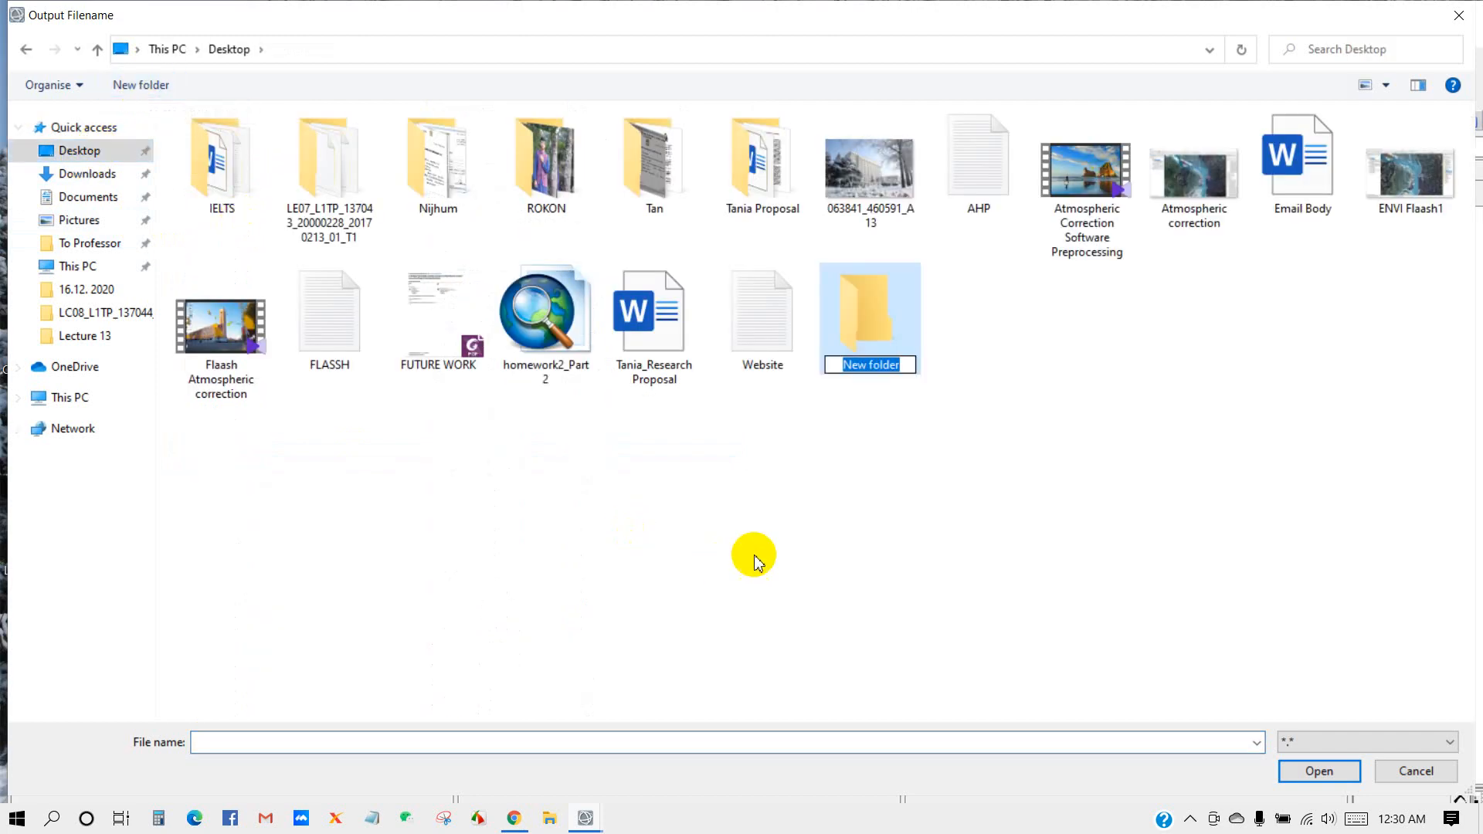
text(0)
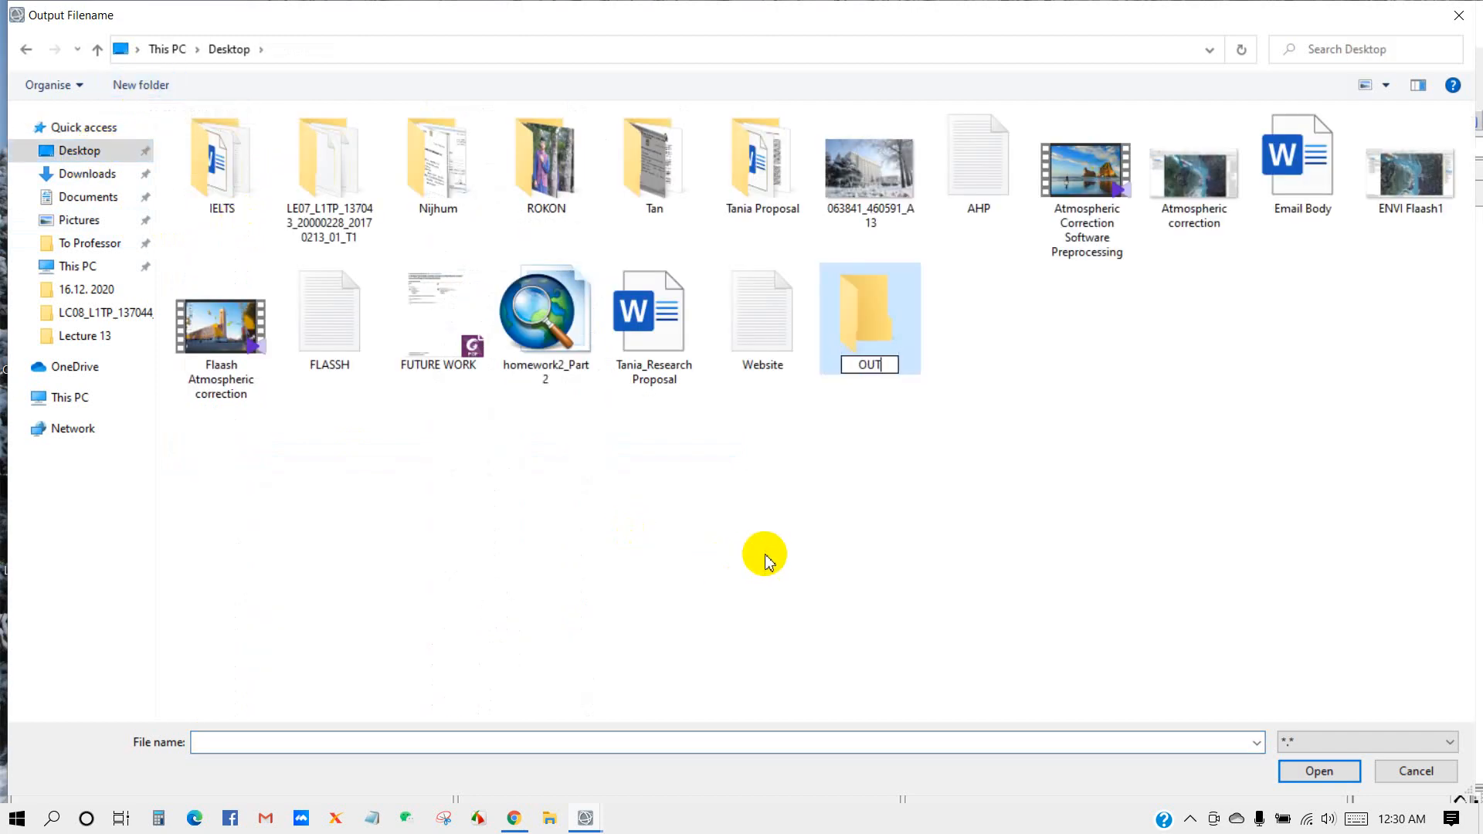
click(894, 503)
double_click(871, 361)
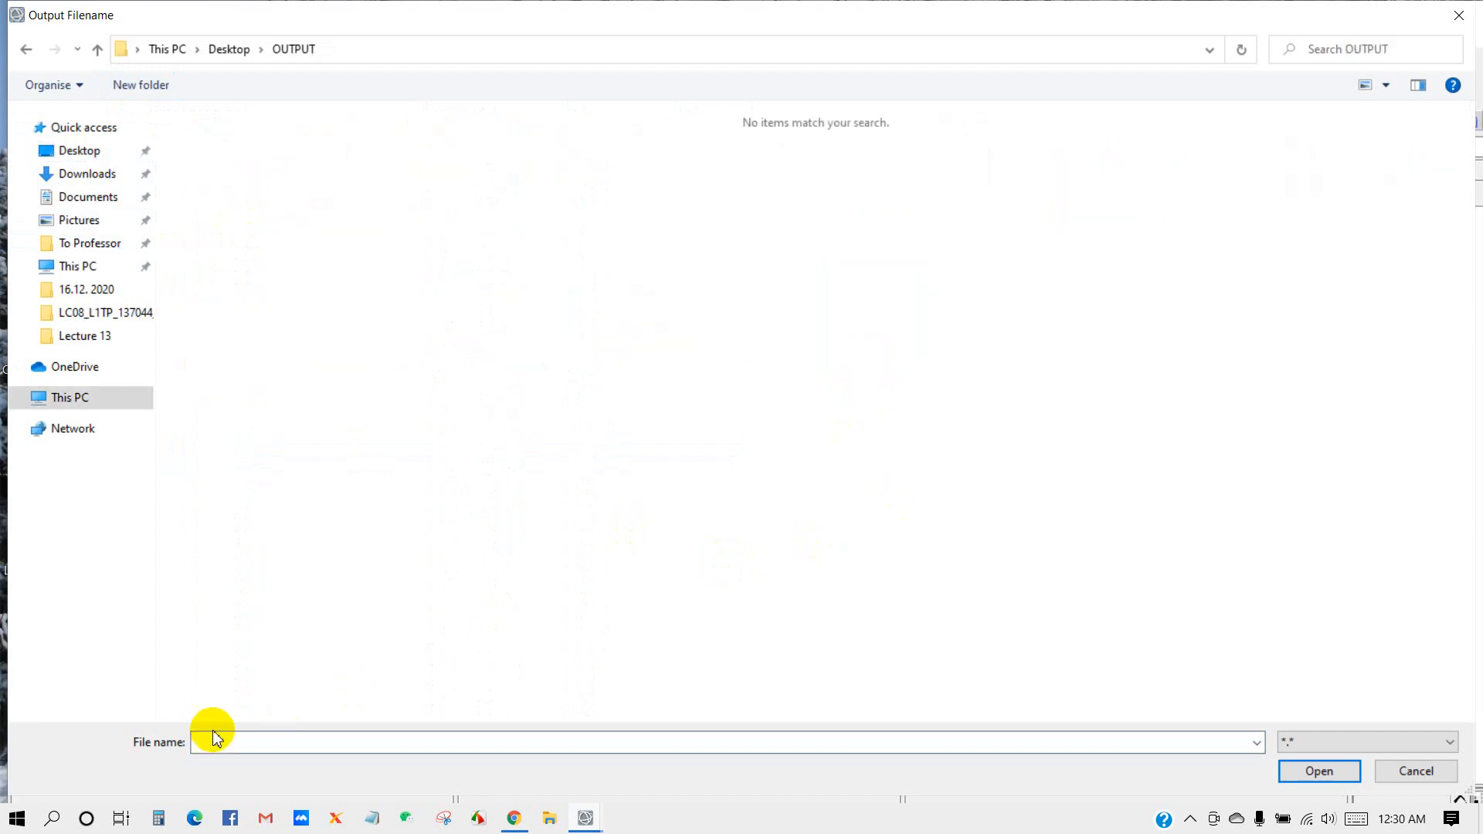
- Name the output file Layer stacking in the OUTPUT folder and run the layer stacking
click(234, 743)
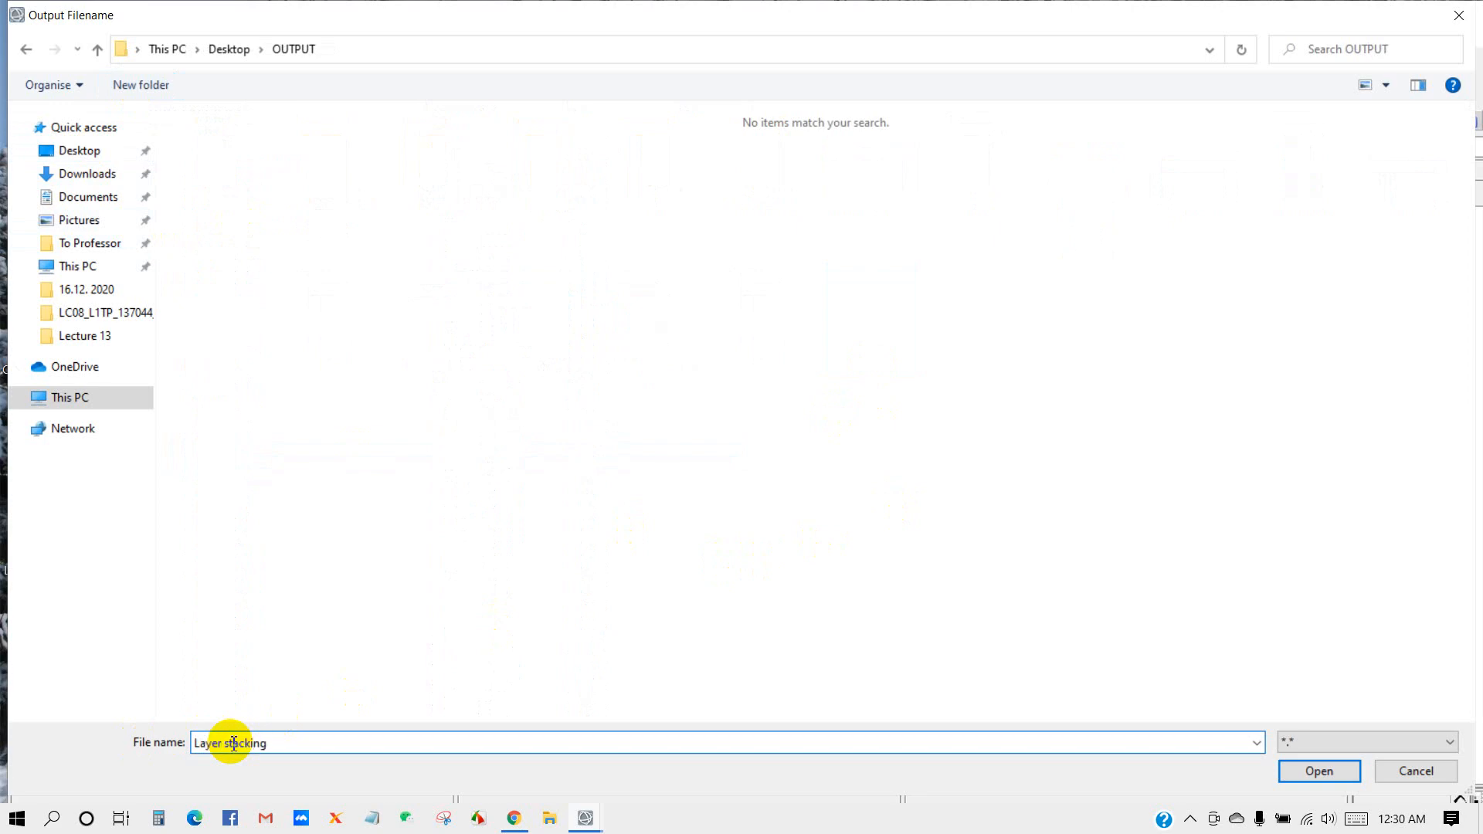
click(1317, 771)
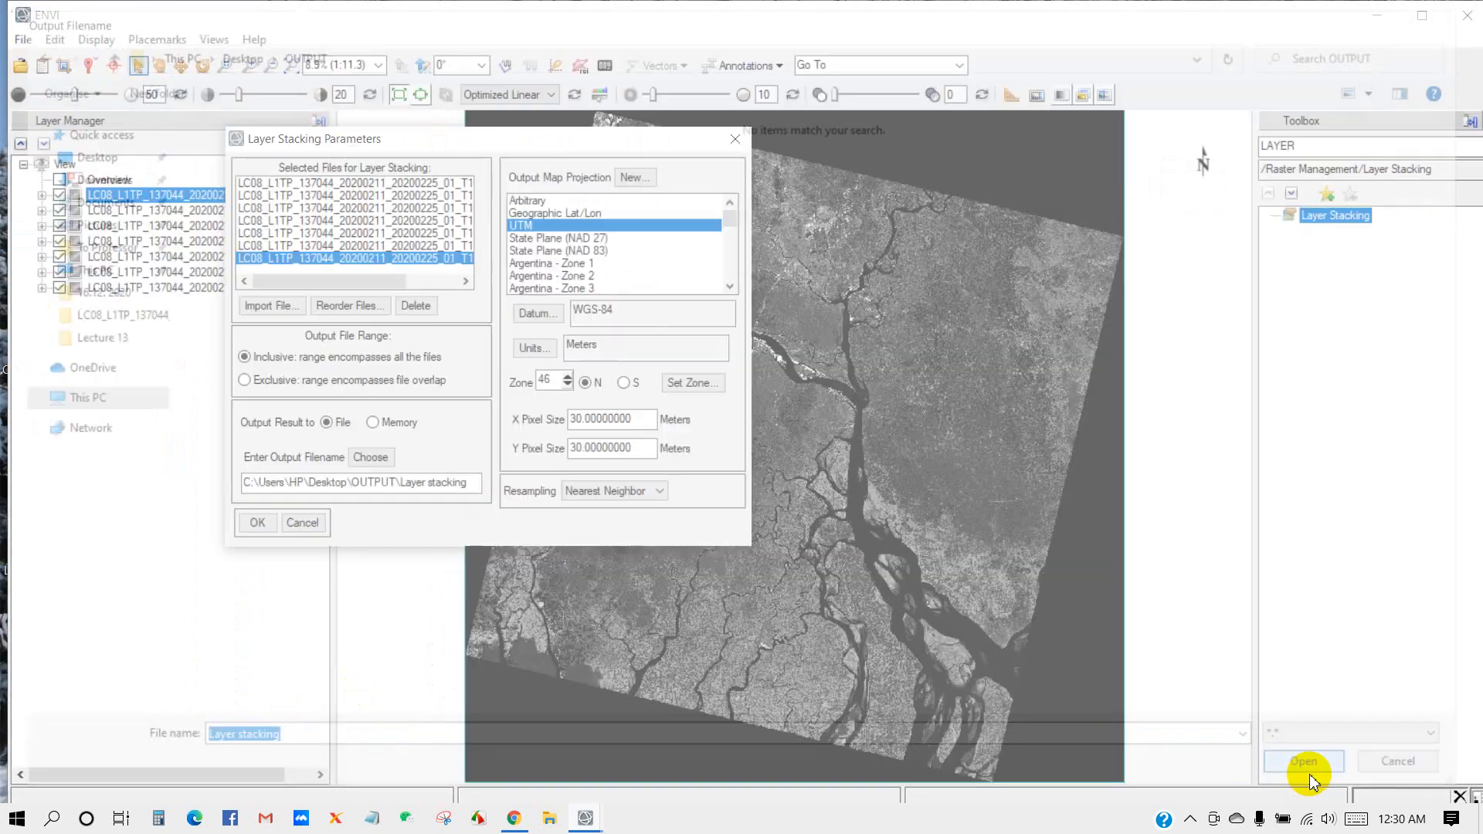
click(259, 525)
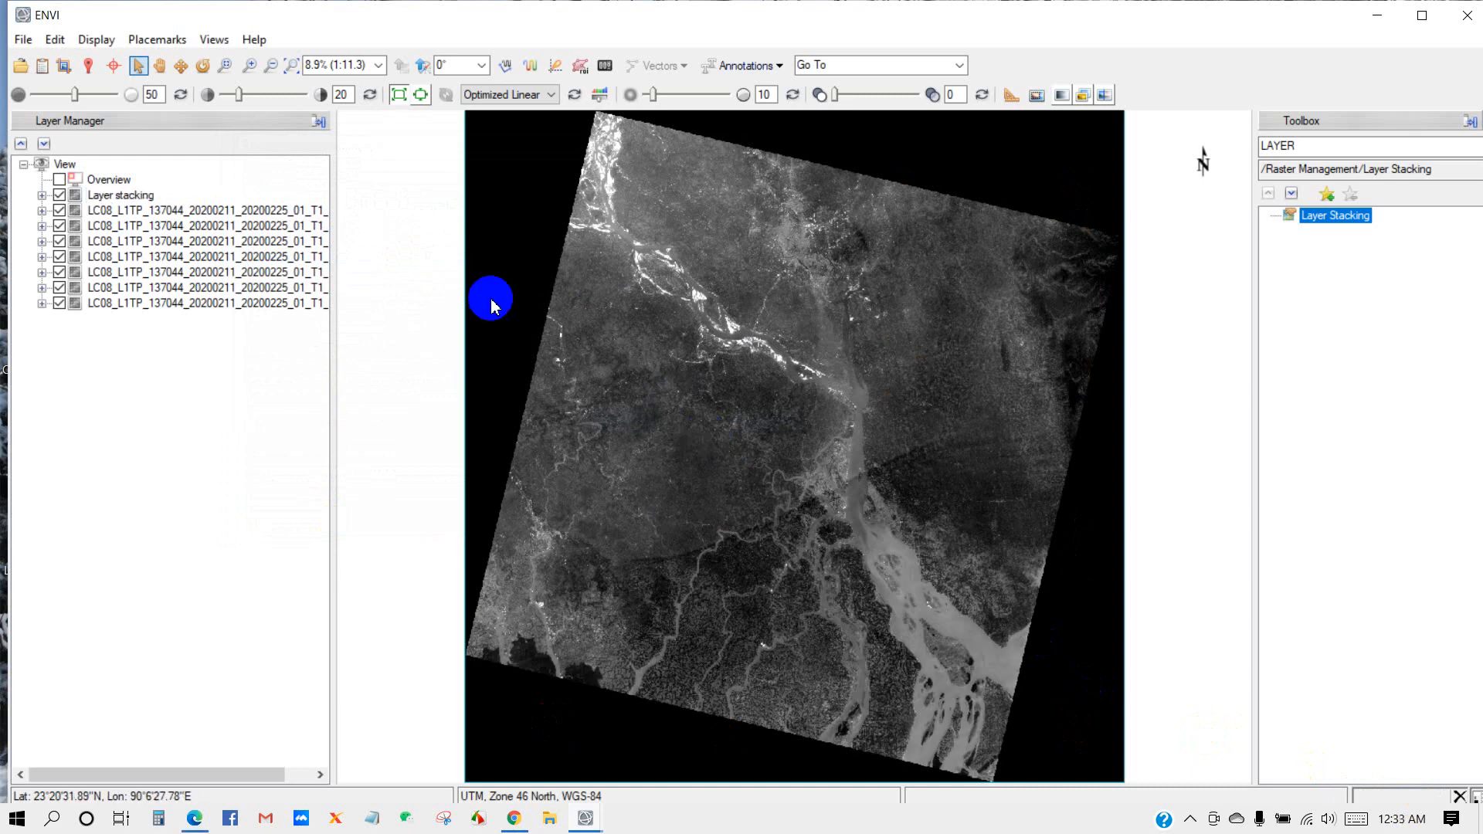
- Expand the Layer stacking layer and list its bands in the Data Manager, widened enough to read the full file names
click(126, 196)
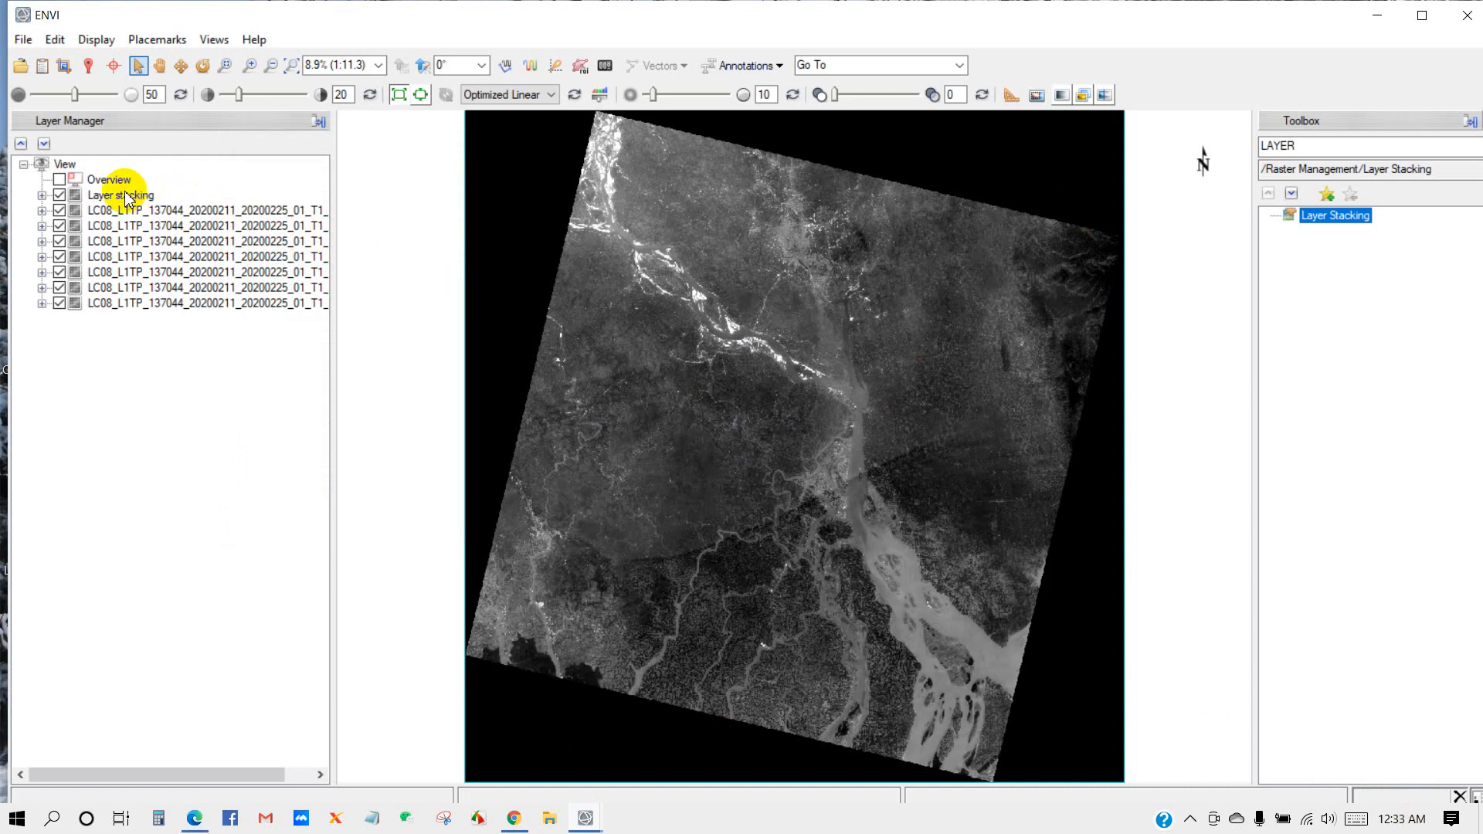
click(42, 195)
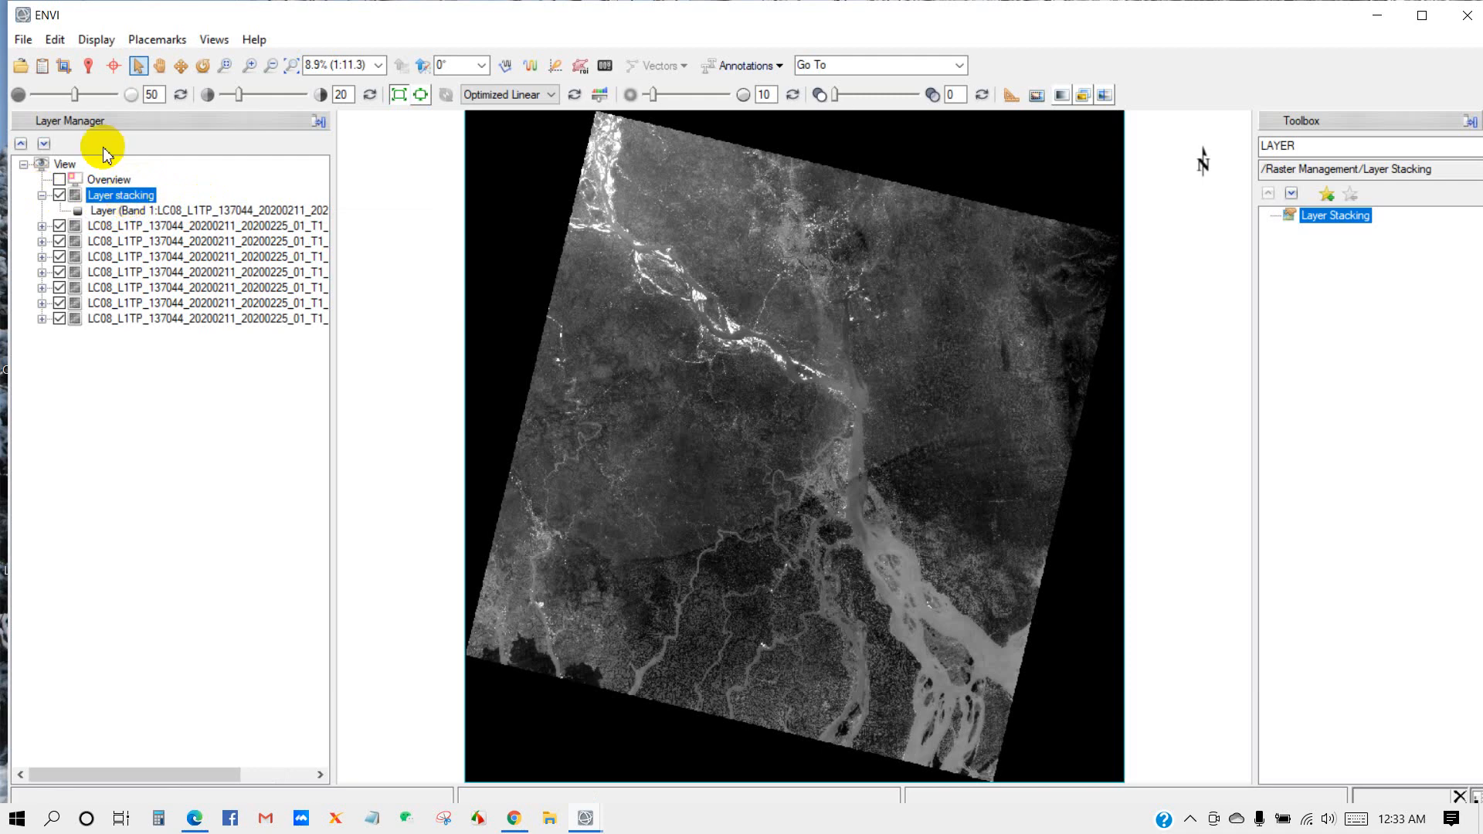
click(44, 66)
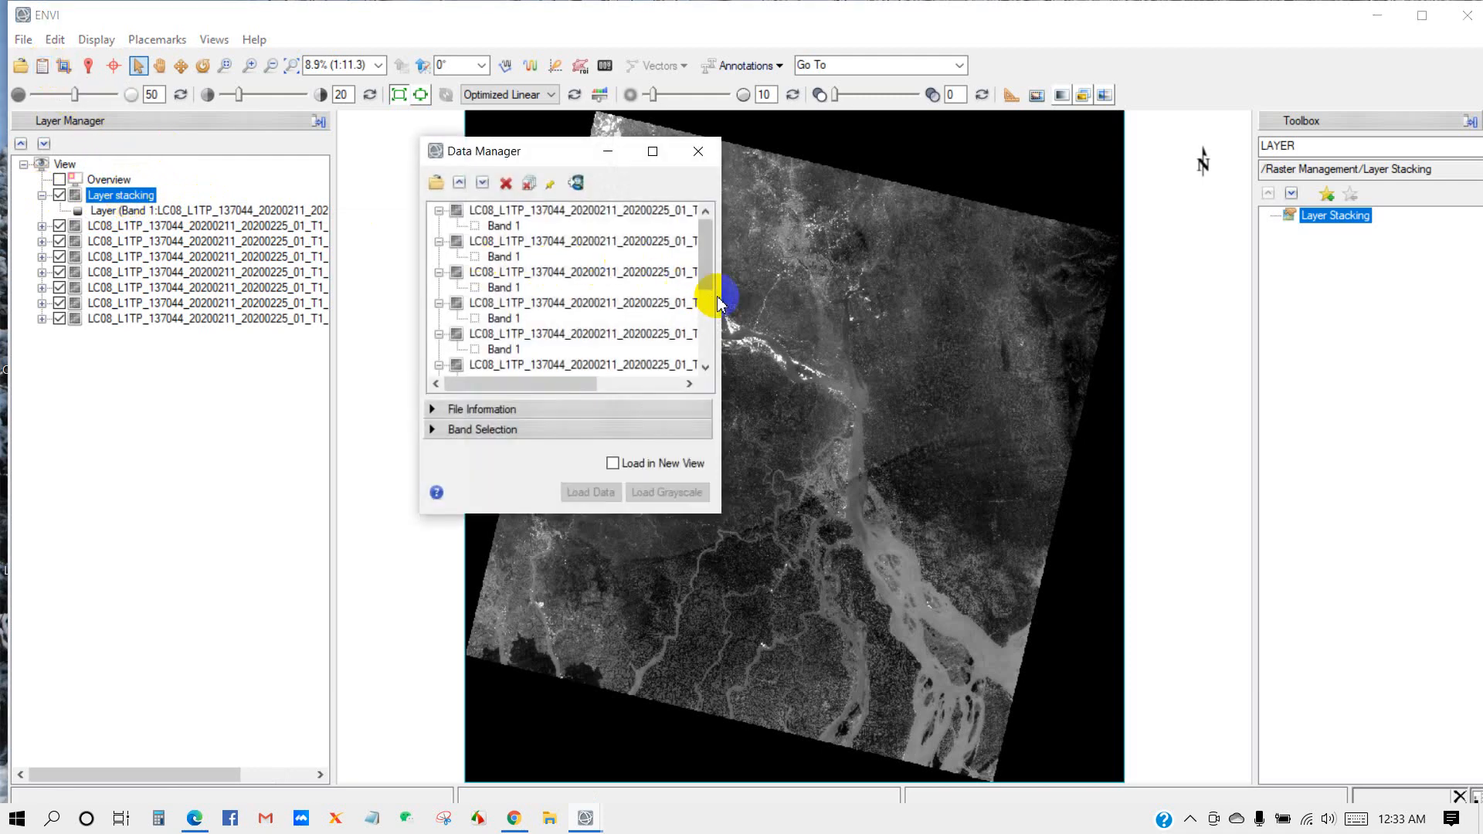
drag(723, 297, 962, 329)
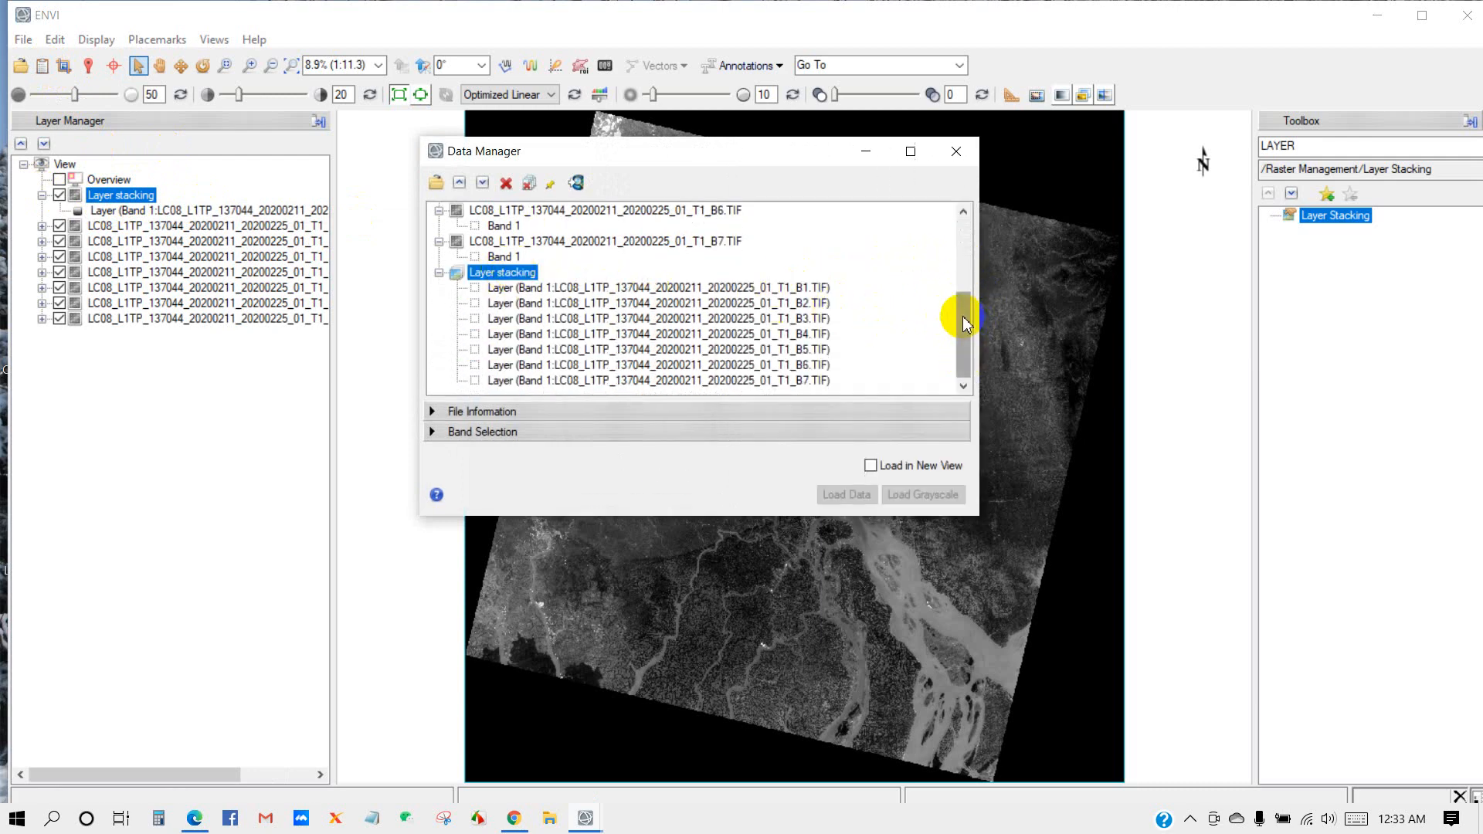
drag(964, 317, 963, 225)
- Close the seven original band files B1 to B7 in the Data Manager, keeping only the Layer stacking image
click(581, 210)
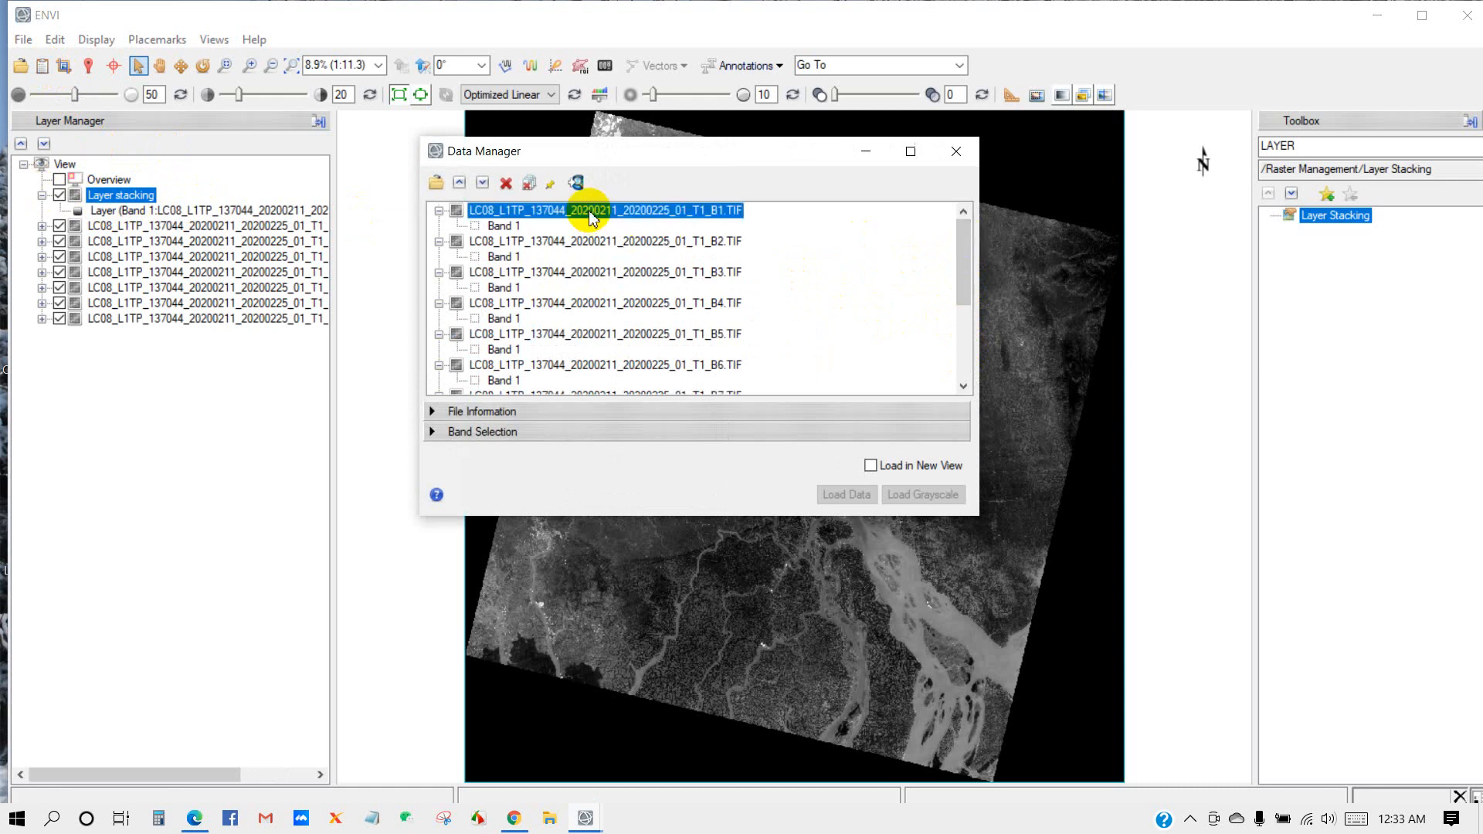
click(508, 183)
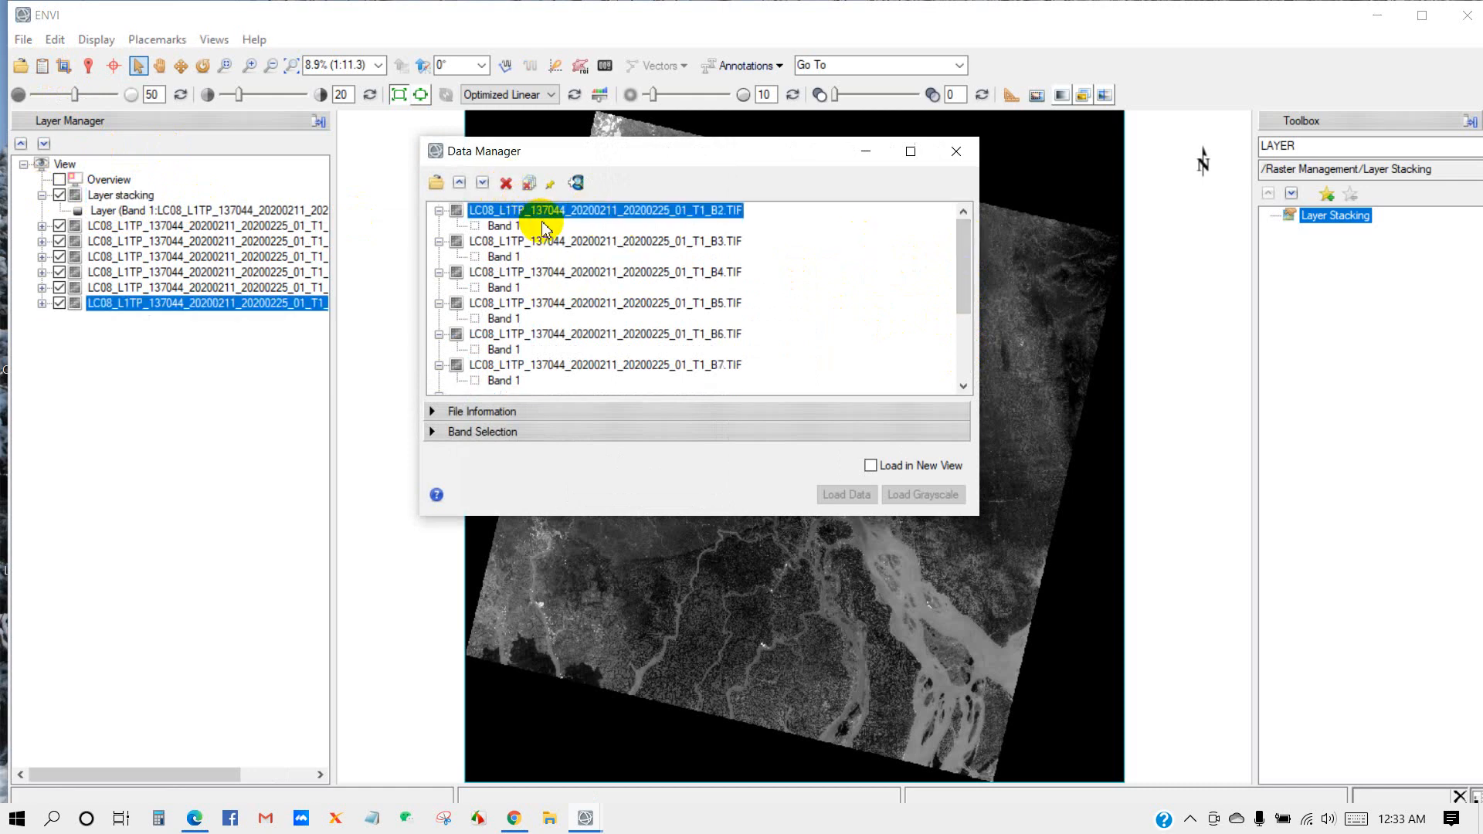
click(508, 184)
click(507, 184)
click(508, 184)
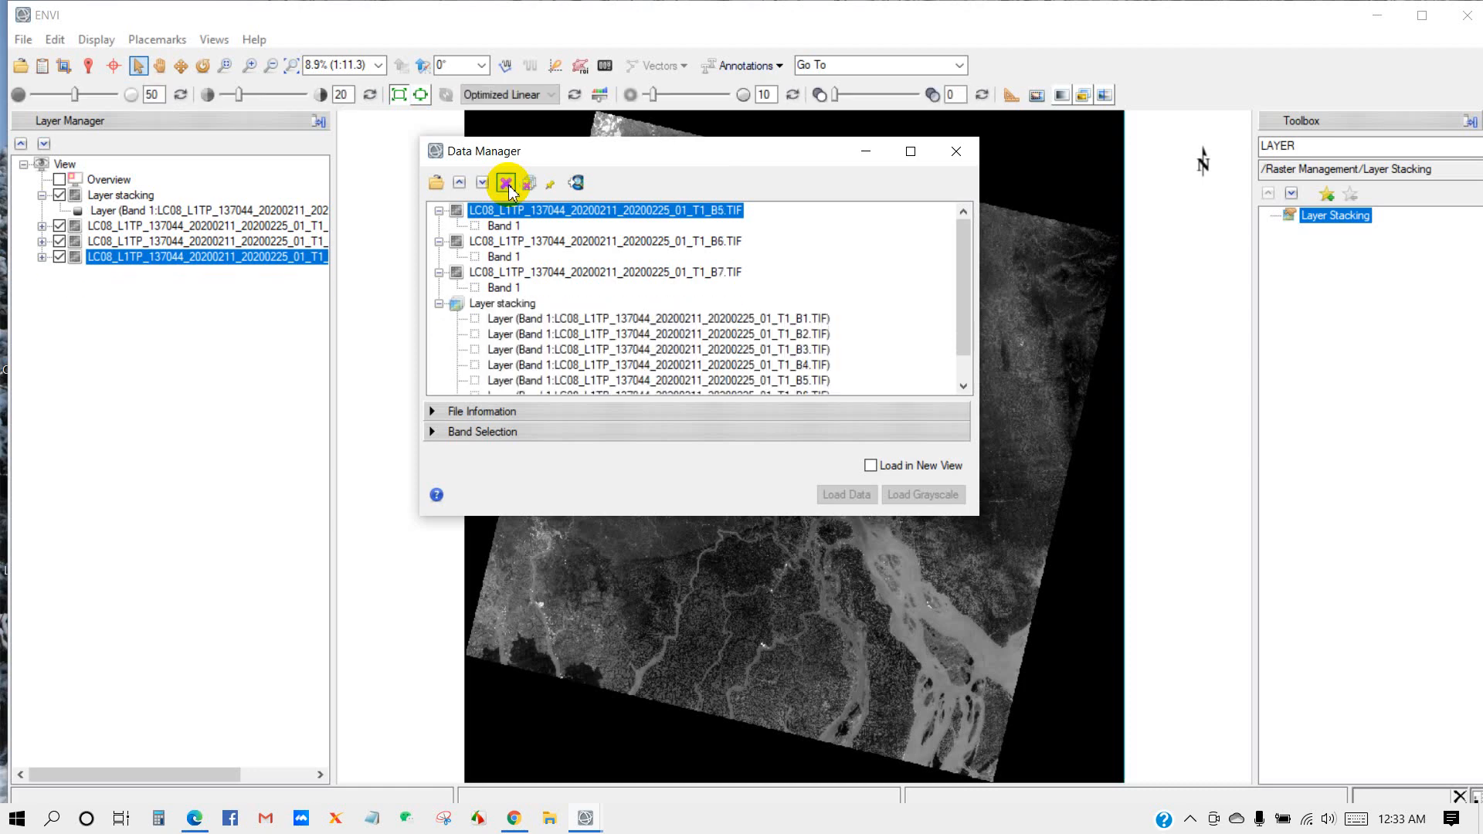
click(508, 184)
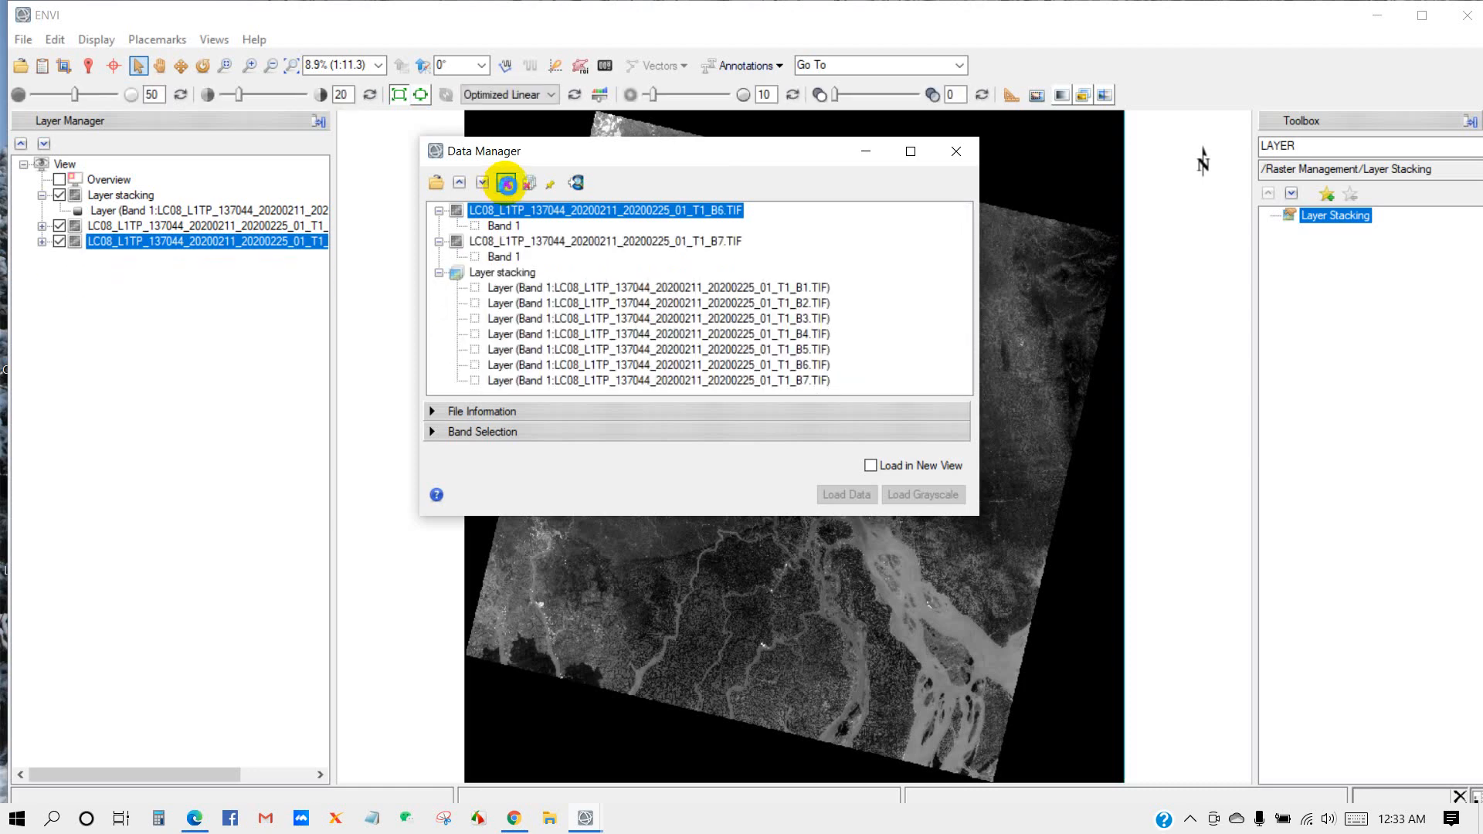
click(507, 184)
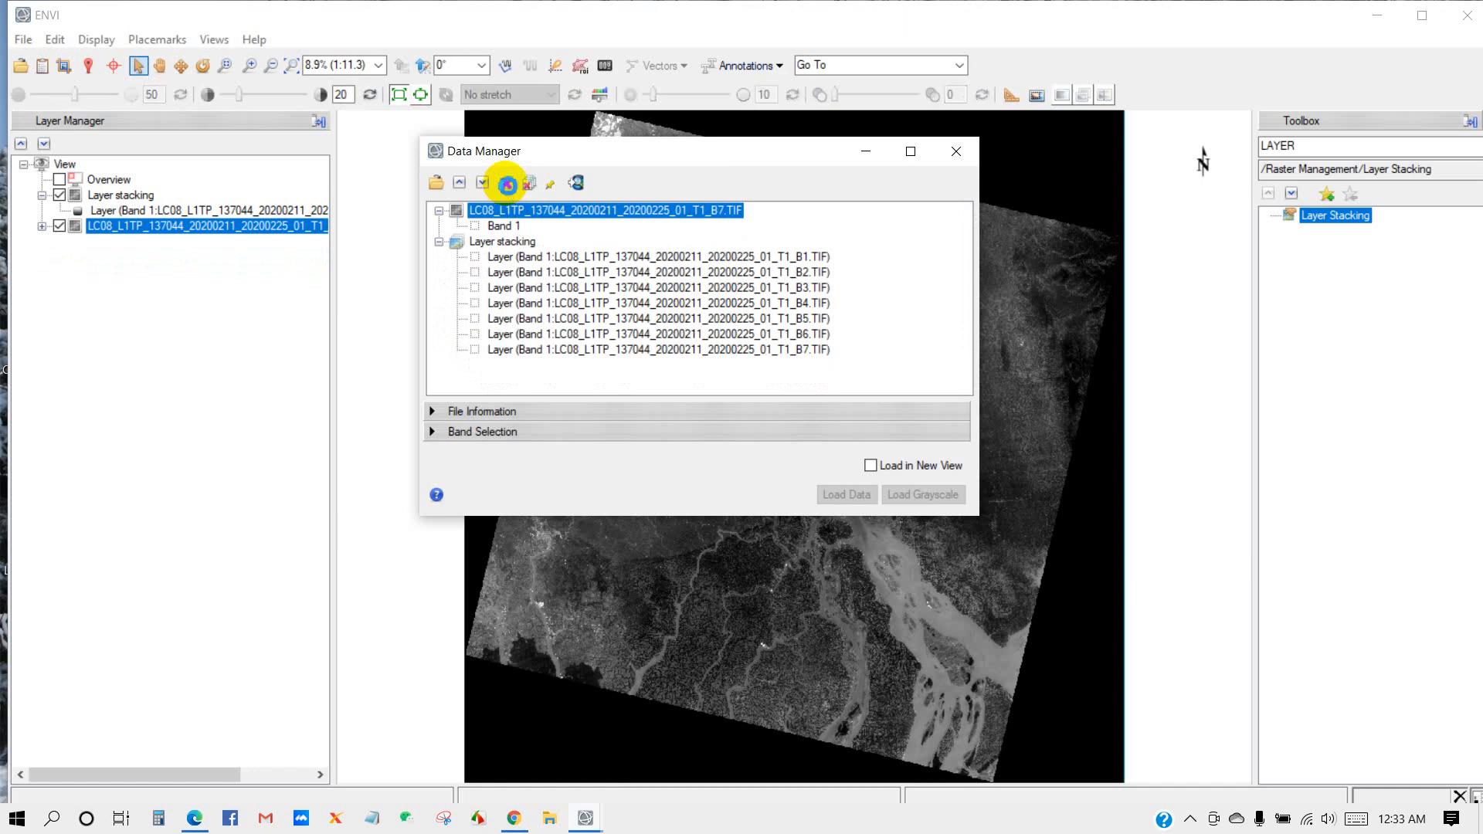
click(508, 184)
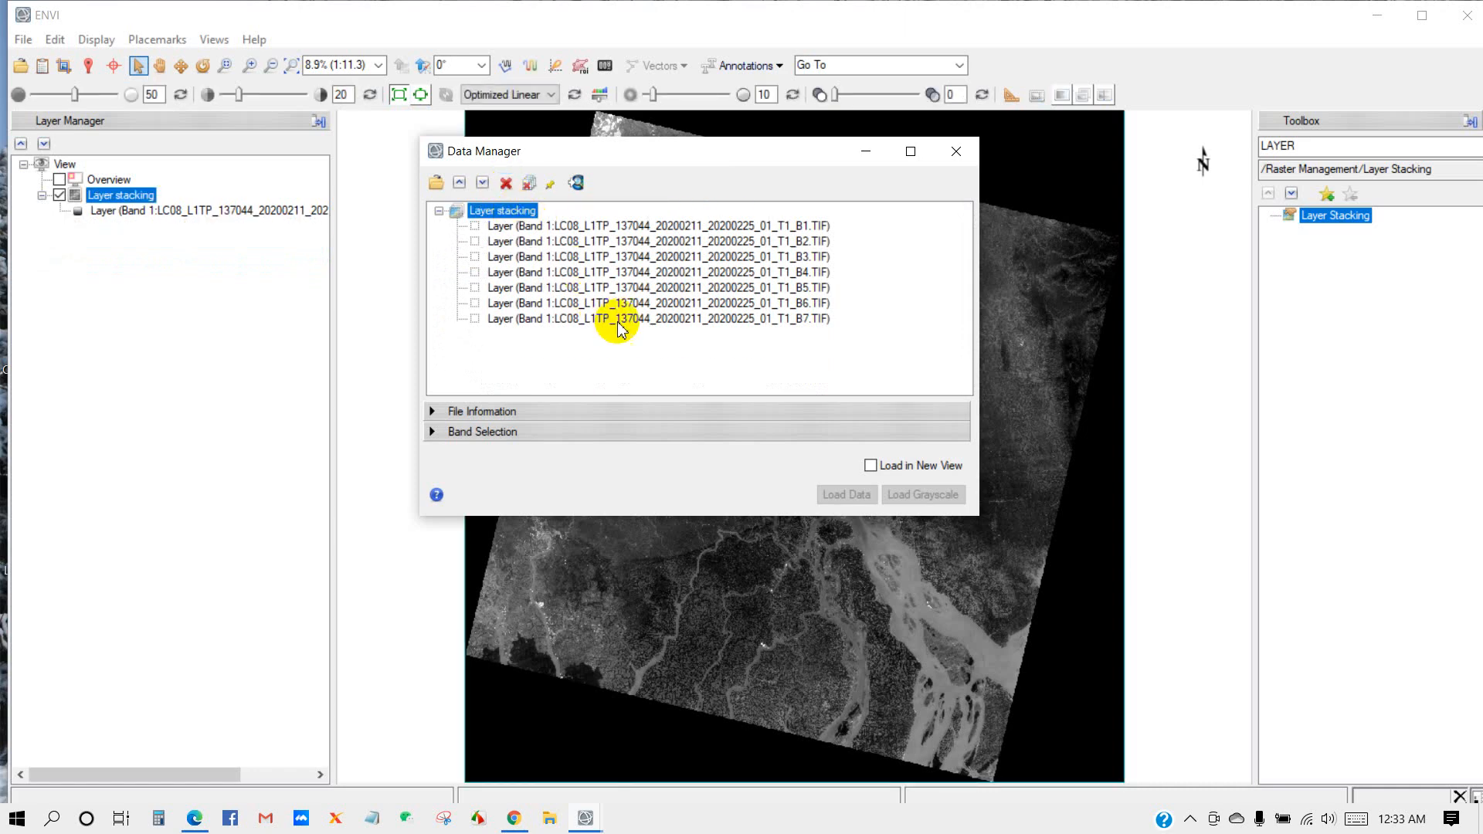
- Load Layer stacking as an RGB composite with B4 as red, B3 as green and B2 as blue, and close the Data Manager
click(791, 270)
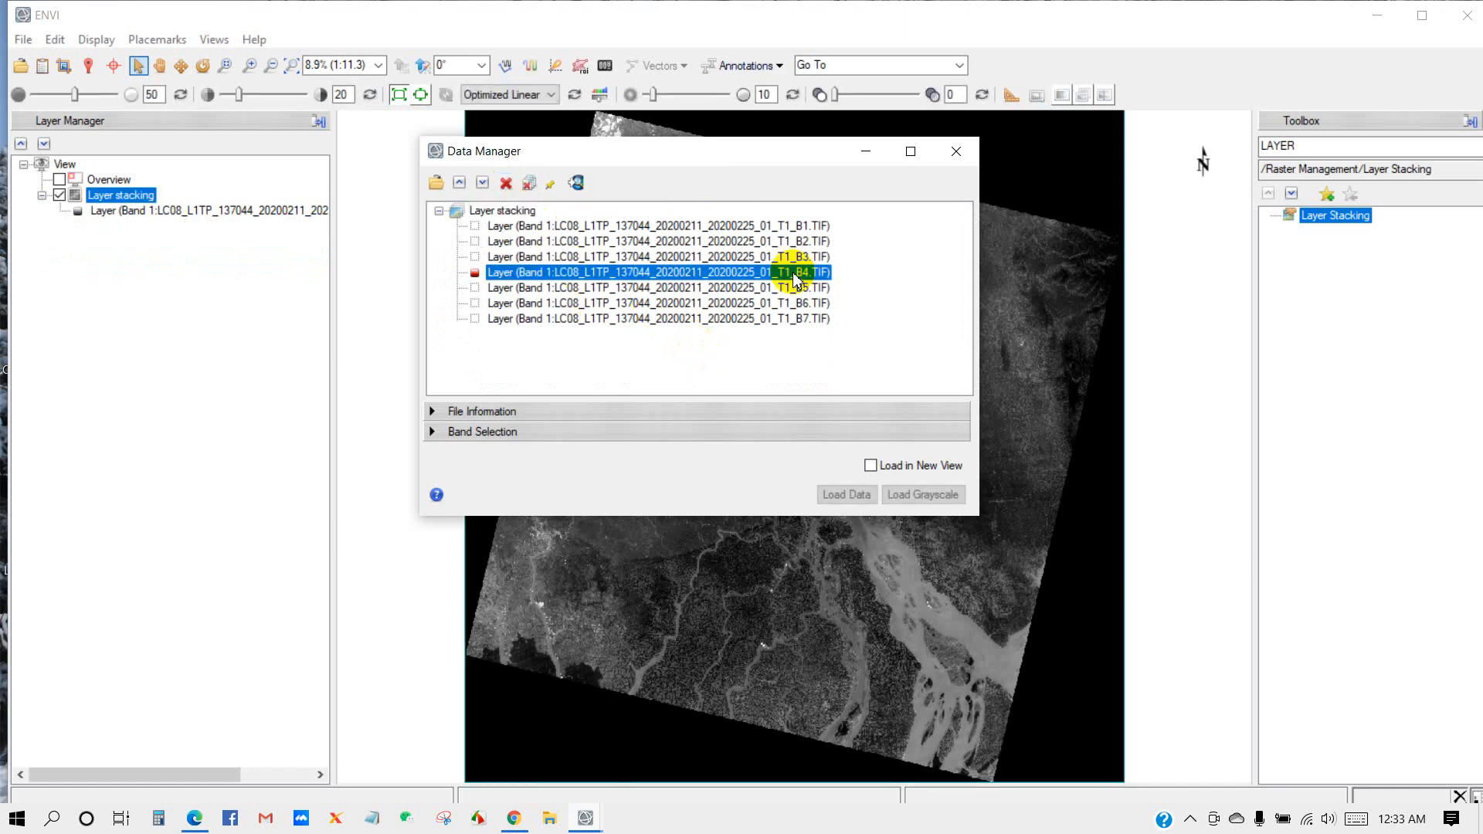
click(763, 258)
click(759, 241)
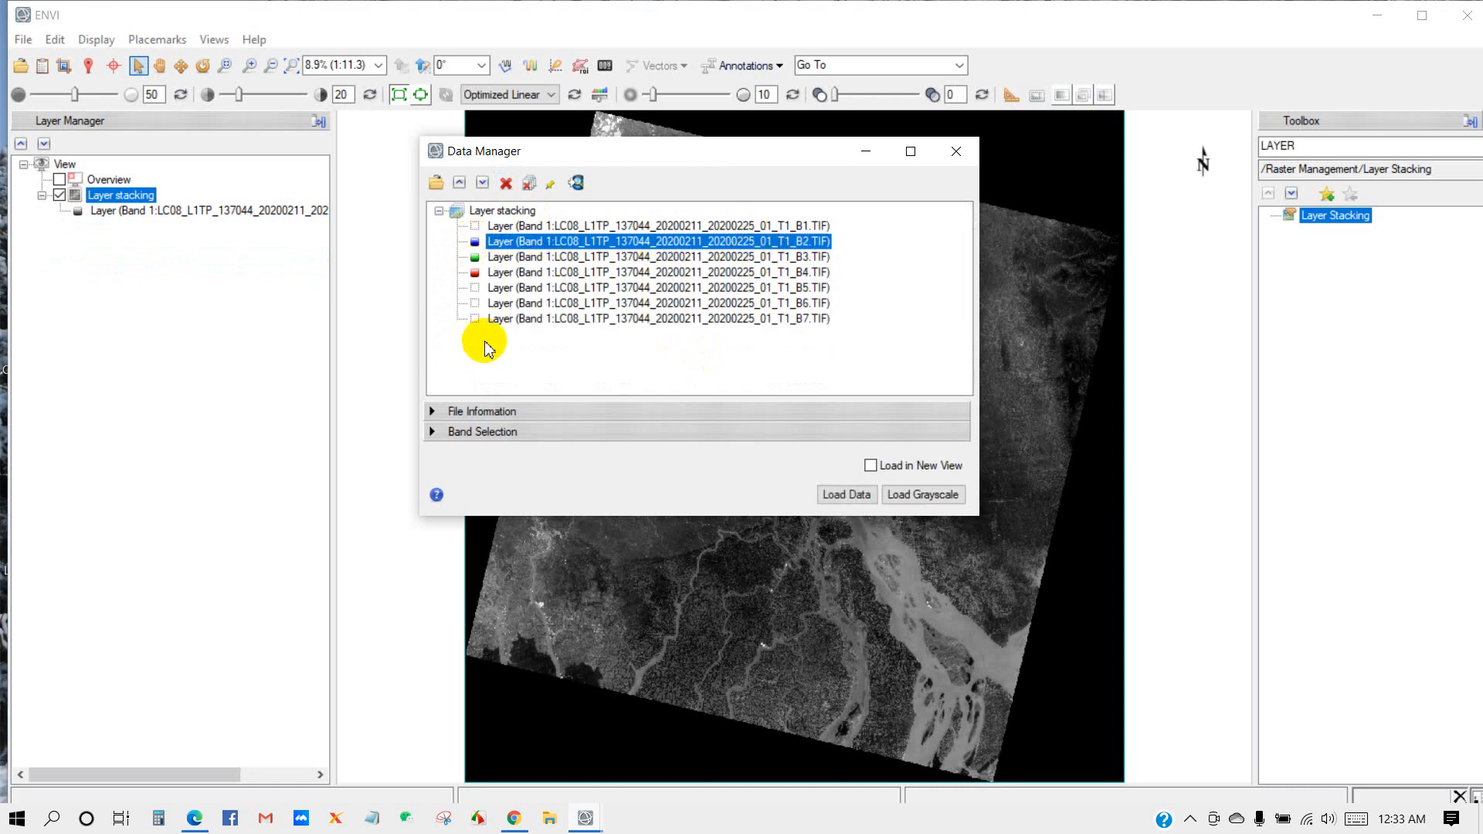
click(842, 498)
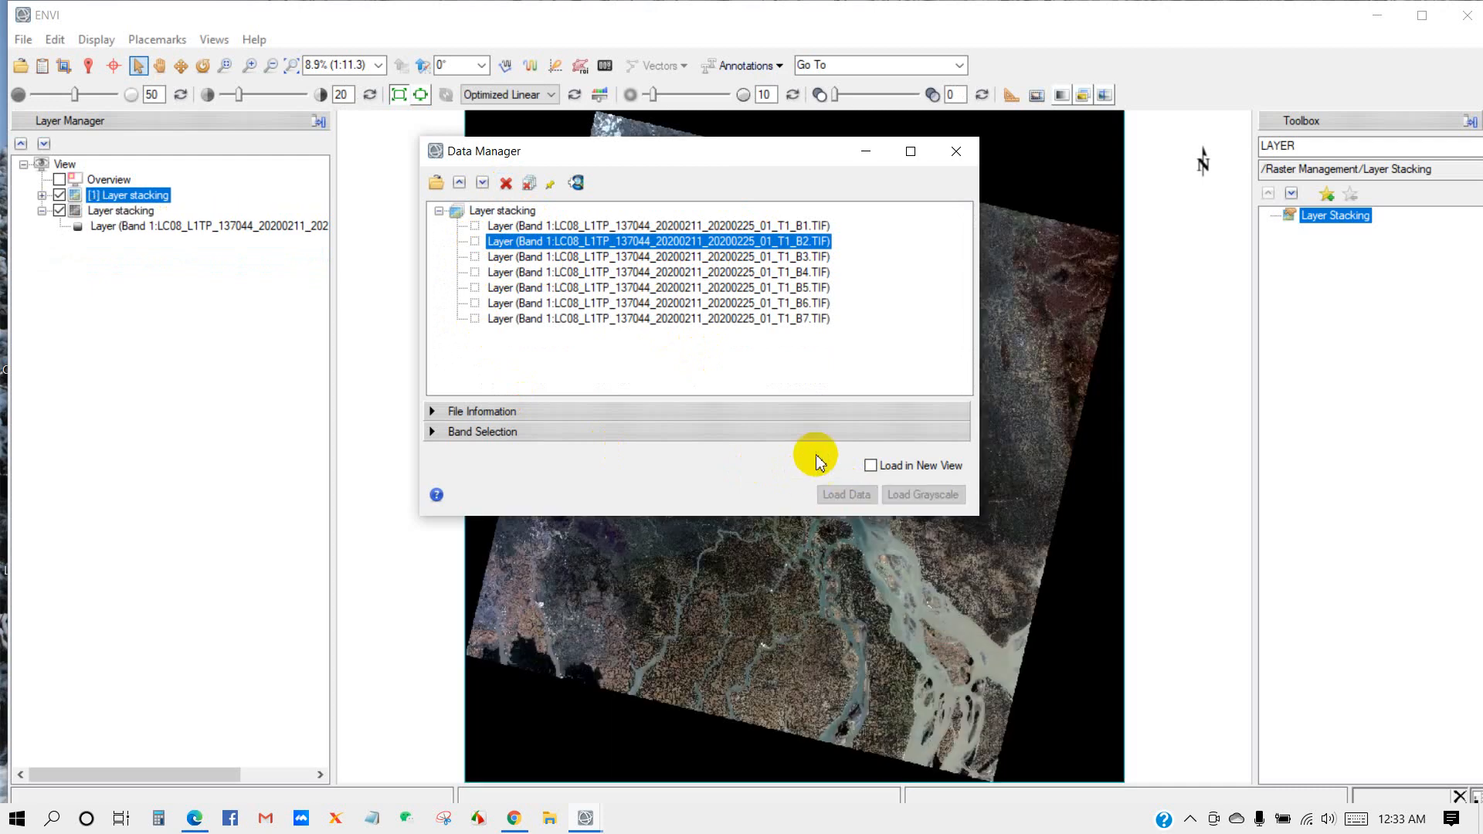
click(956, 152)
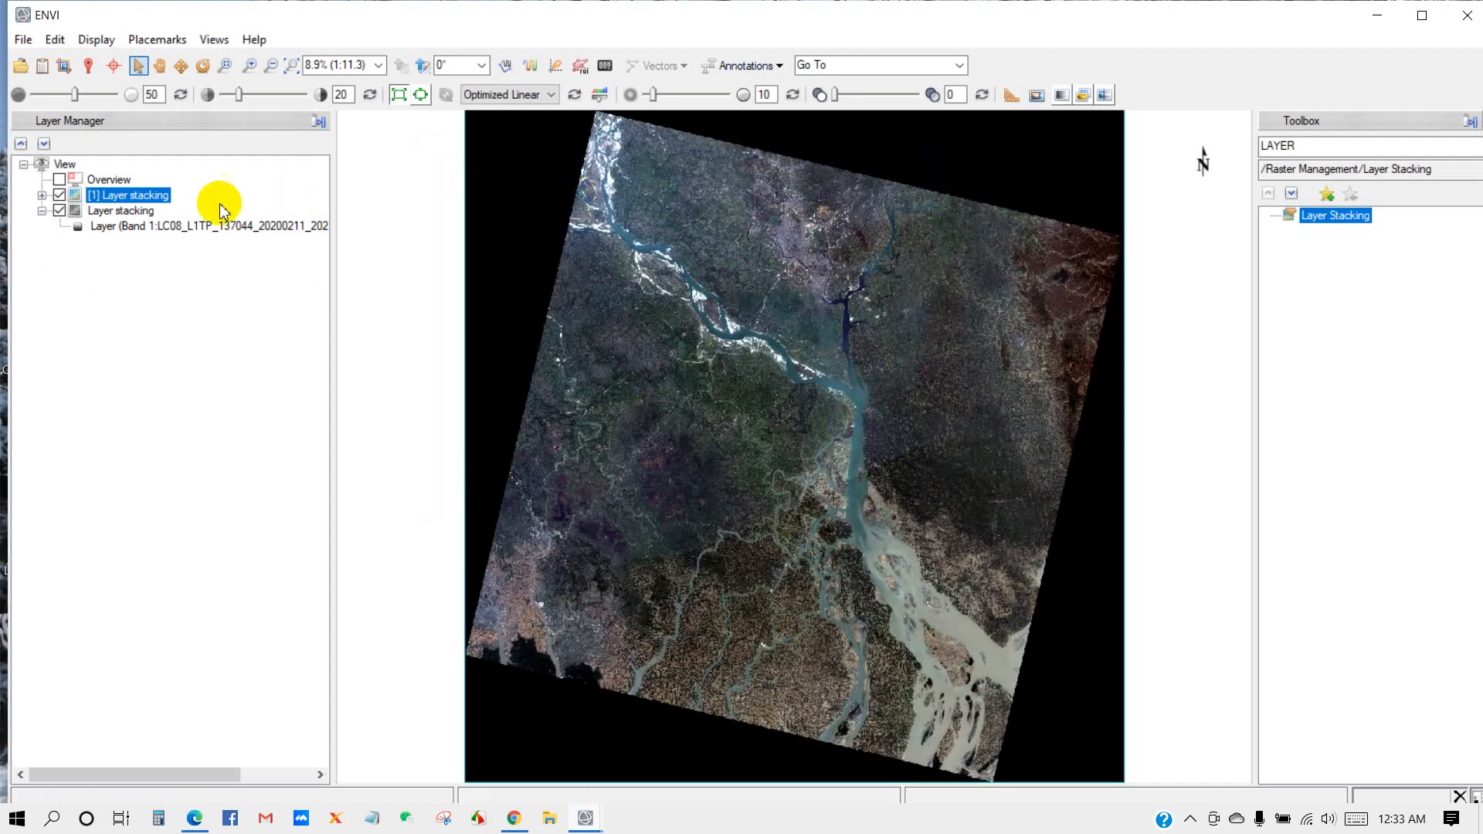
- Expand the band list of the RGB Layer stacking composite and set the image brightness to 67
click(41, 198)
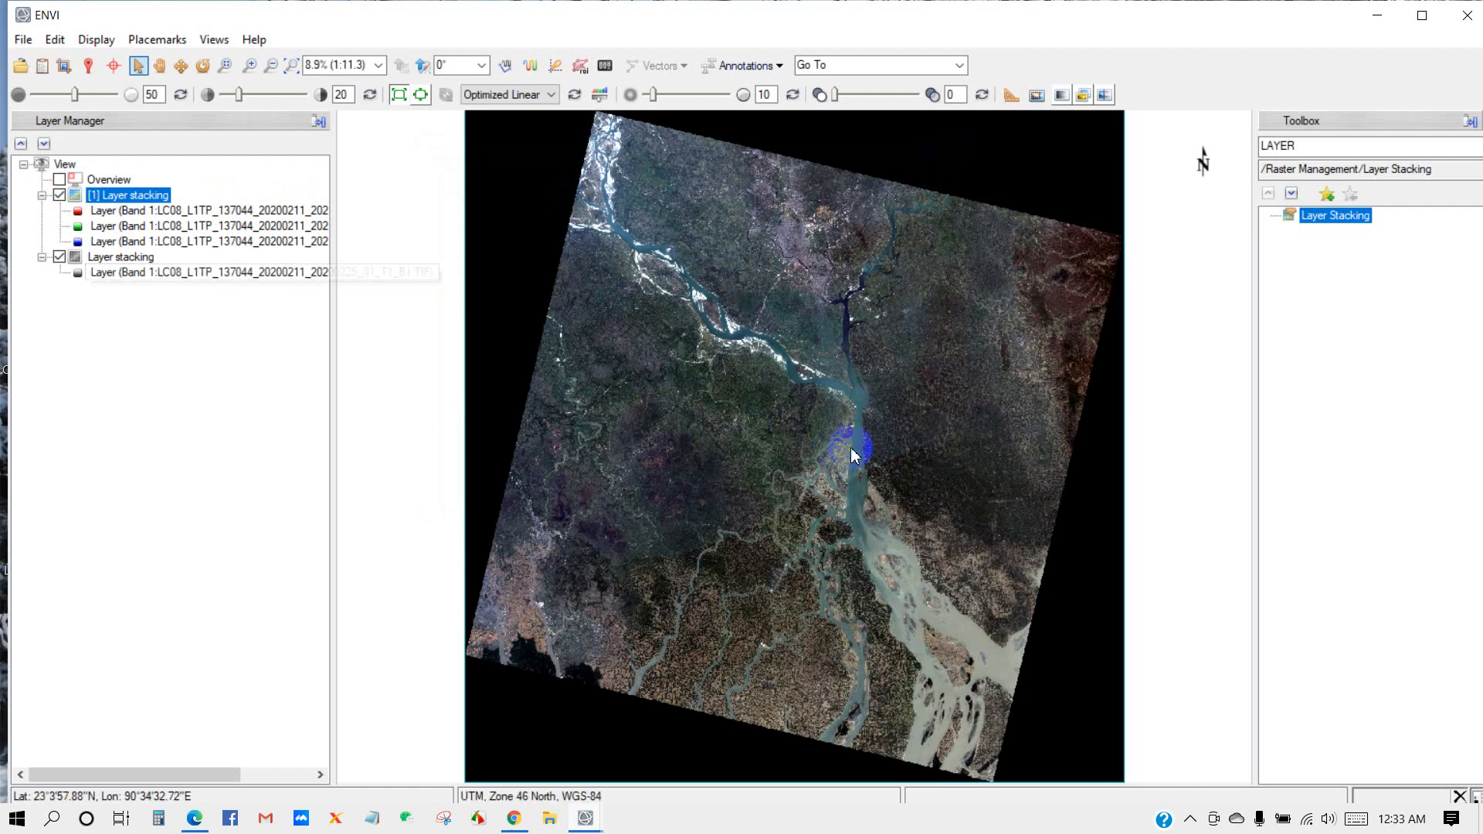
scroll(790, 489, up, 1)
scroll(791, 489, up, 1)
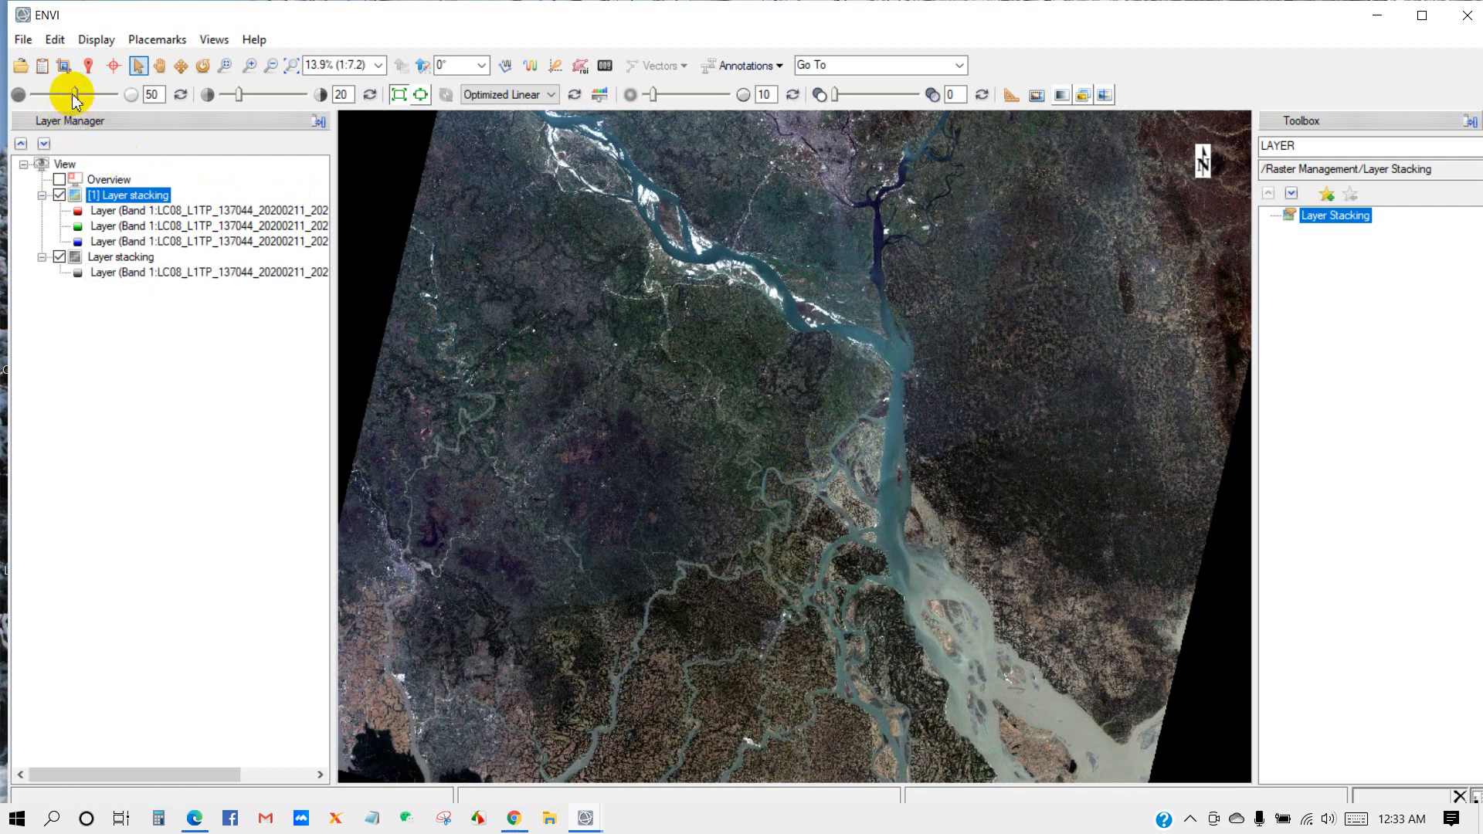
drag(88, 96, 90, 96)
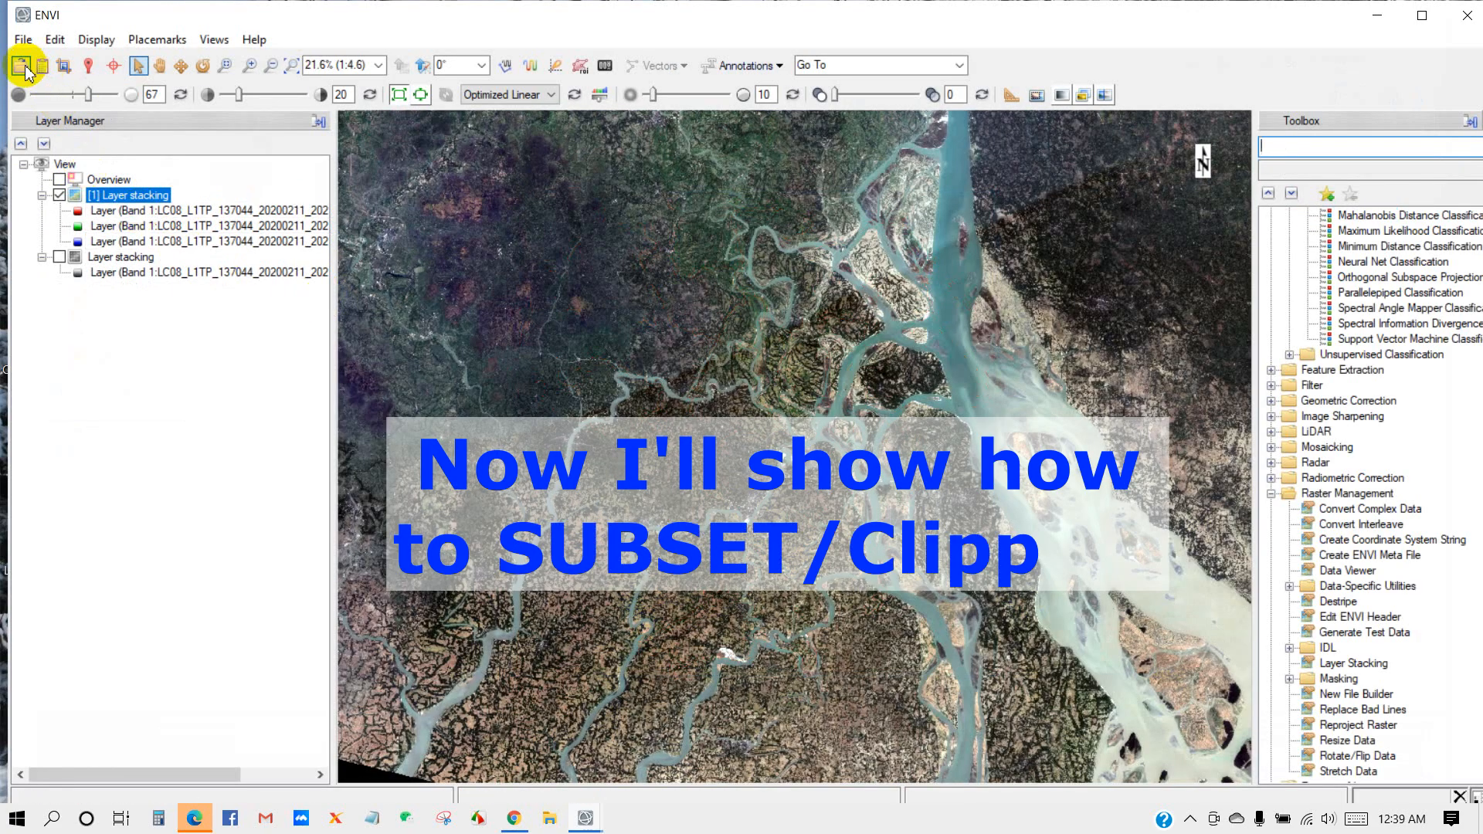
- Open the Barishal.shp boundary shapefile from the Thesis folder over the image
click(21, 66)
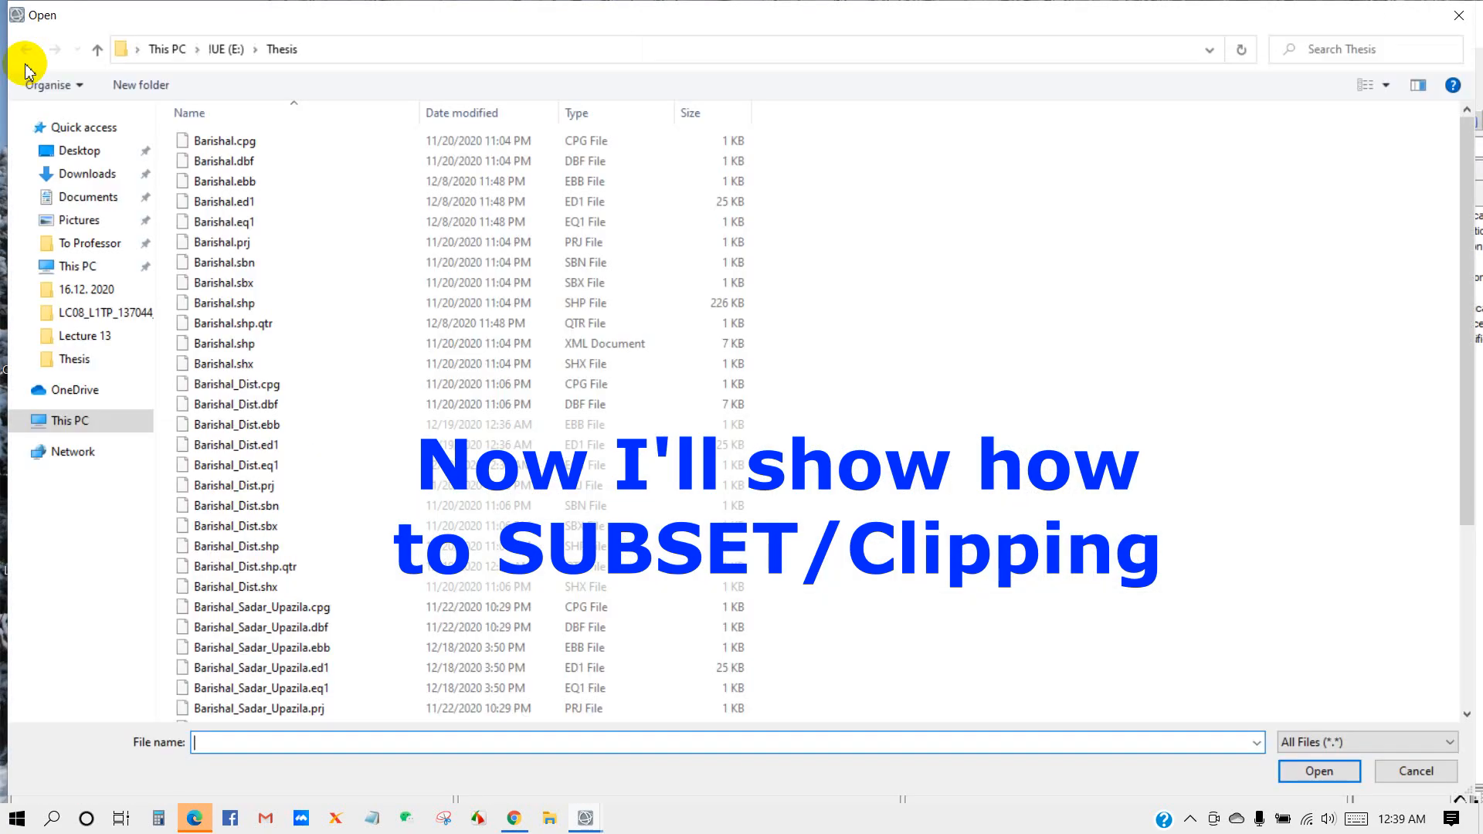
click(223, 305)
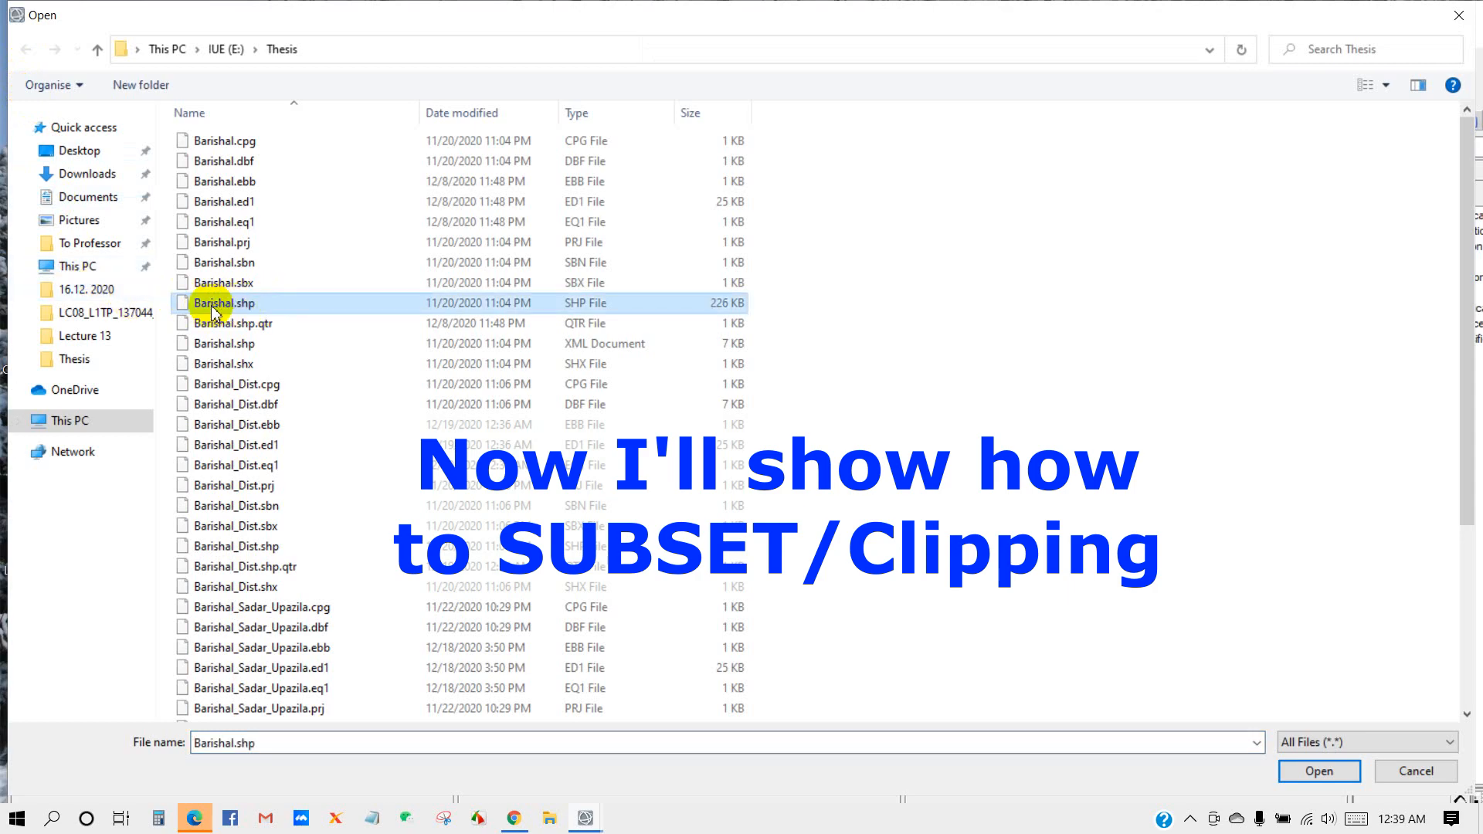
click(1307, 773)
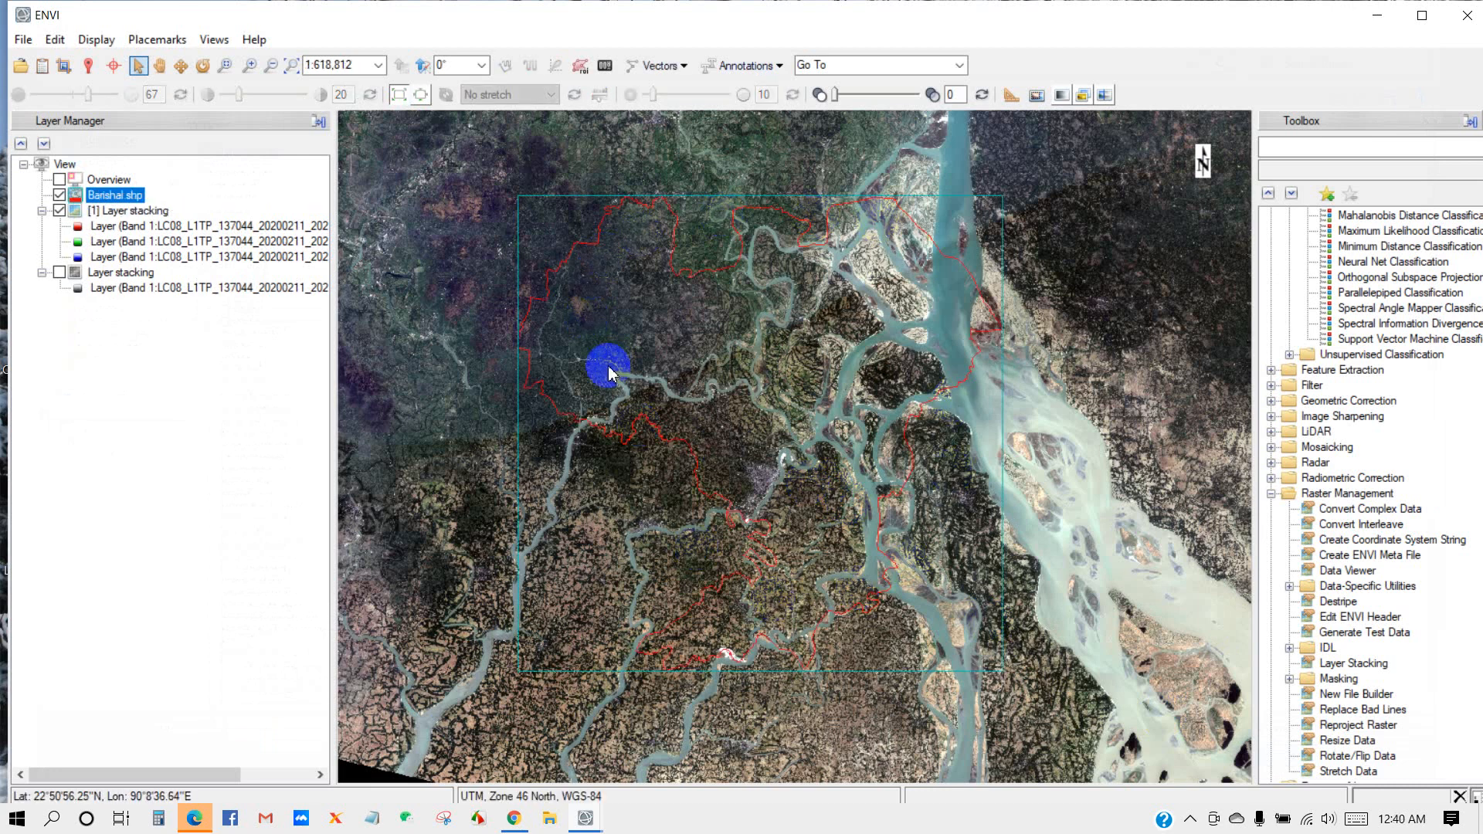
- Start Subset Data from ROIs on the Layer stacking file, using Barishal.shp as the input ROI with masking of pixels outside it set to Yes
click(1287, 153)
text(SUBSET)
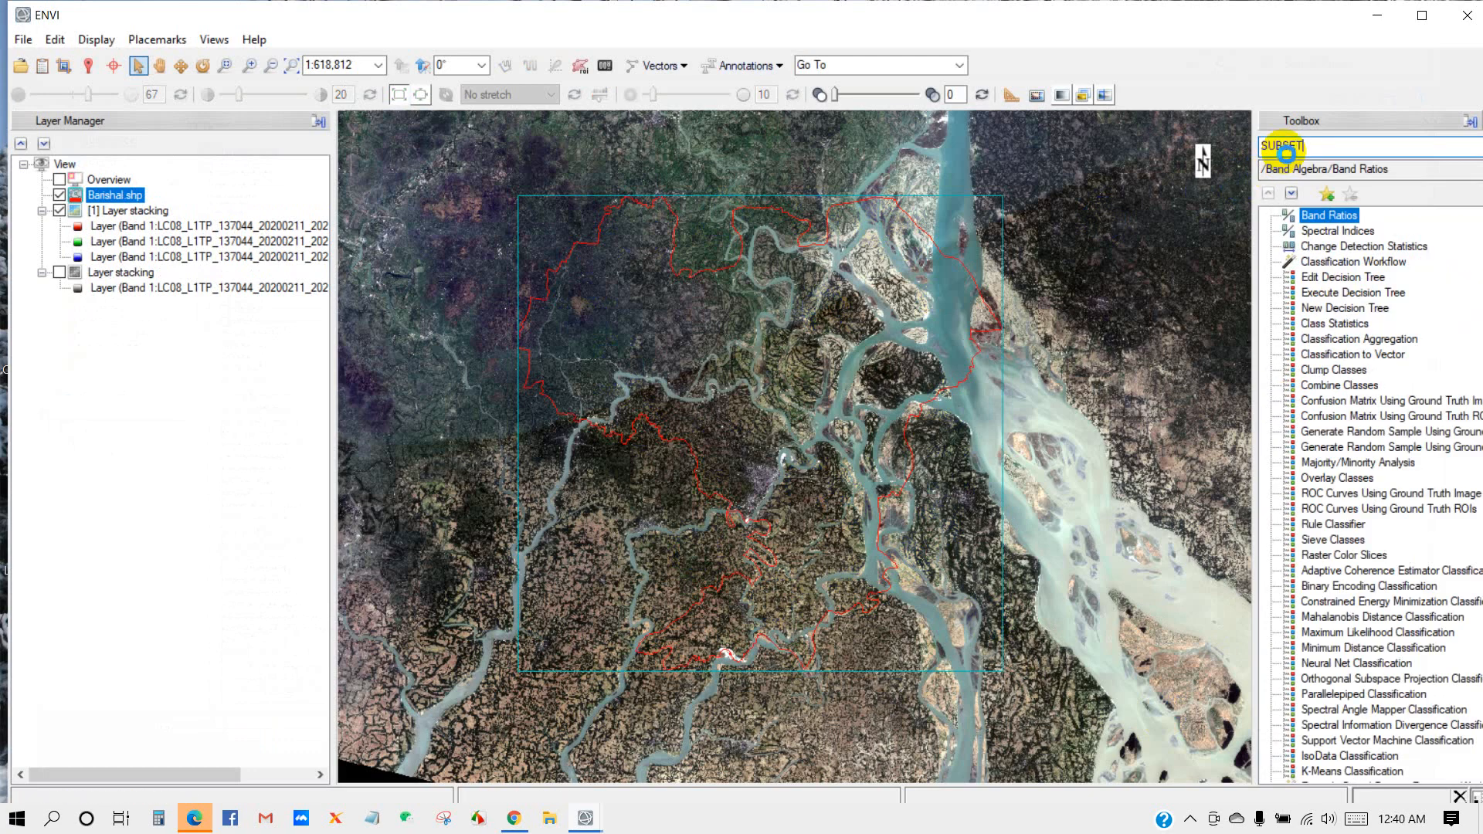
click(1324, 220)
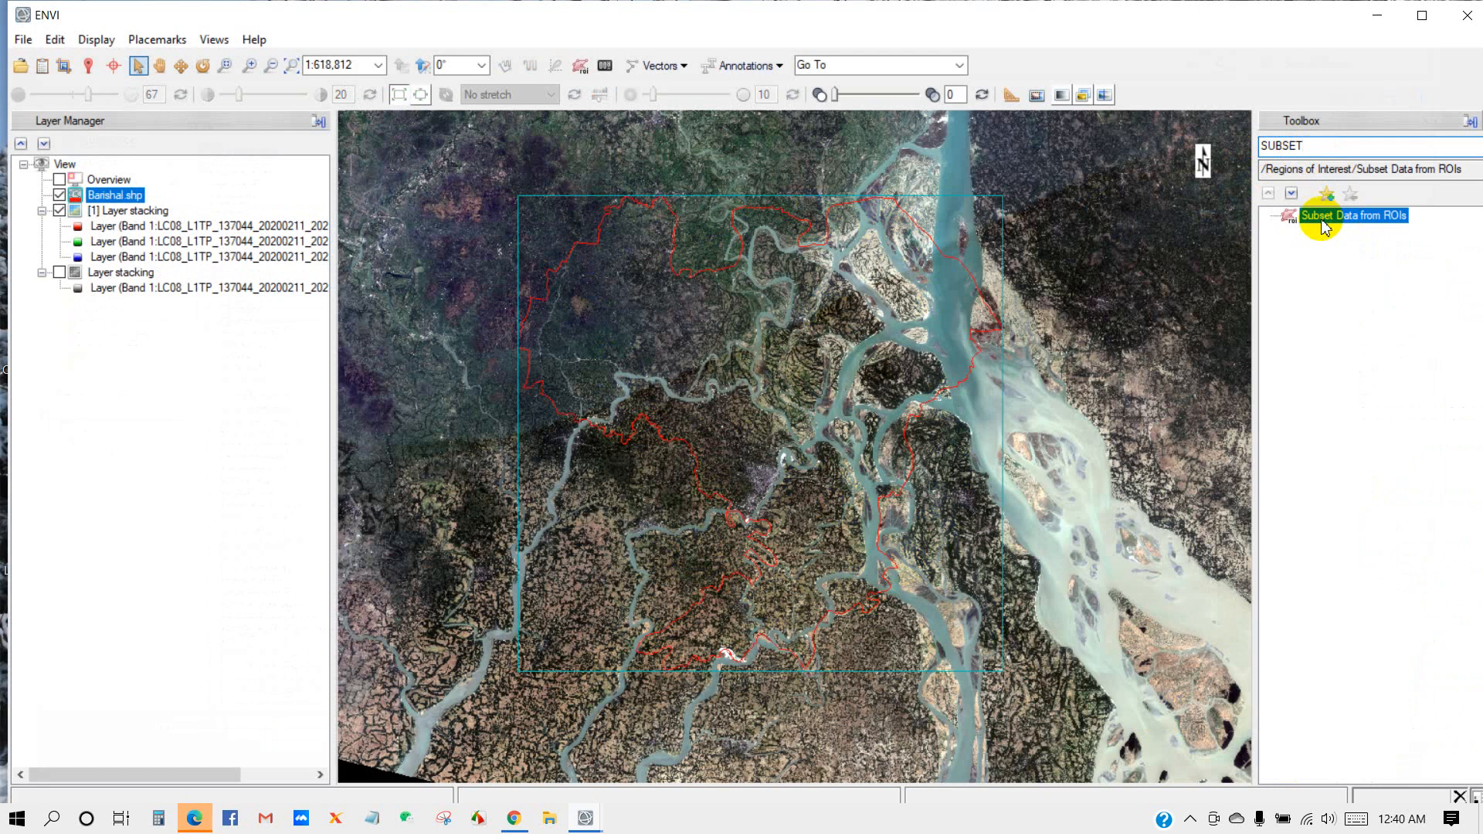
double_click(1356, 223)
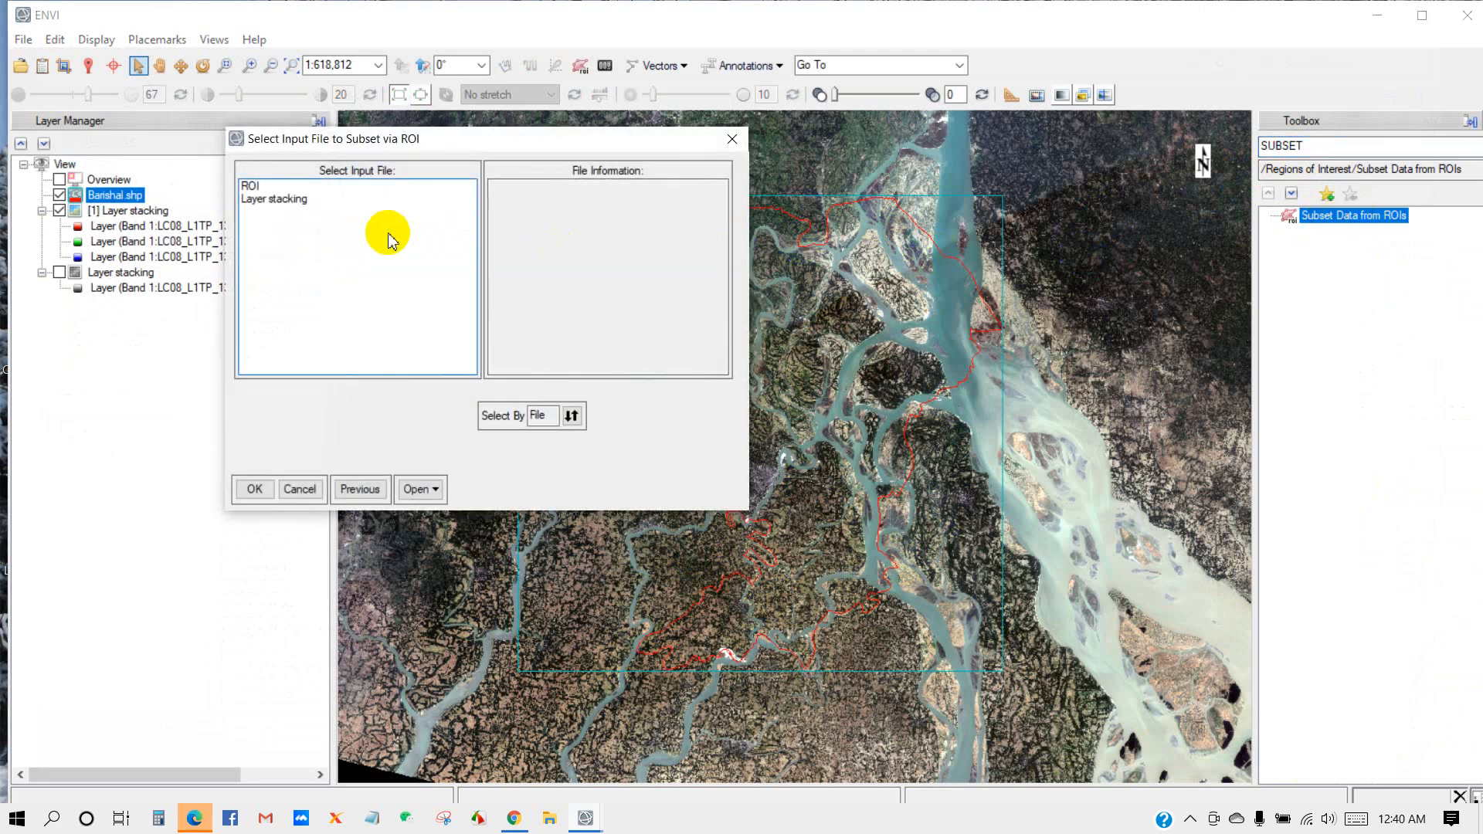
click(258, 199)
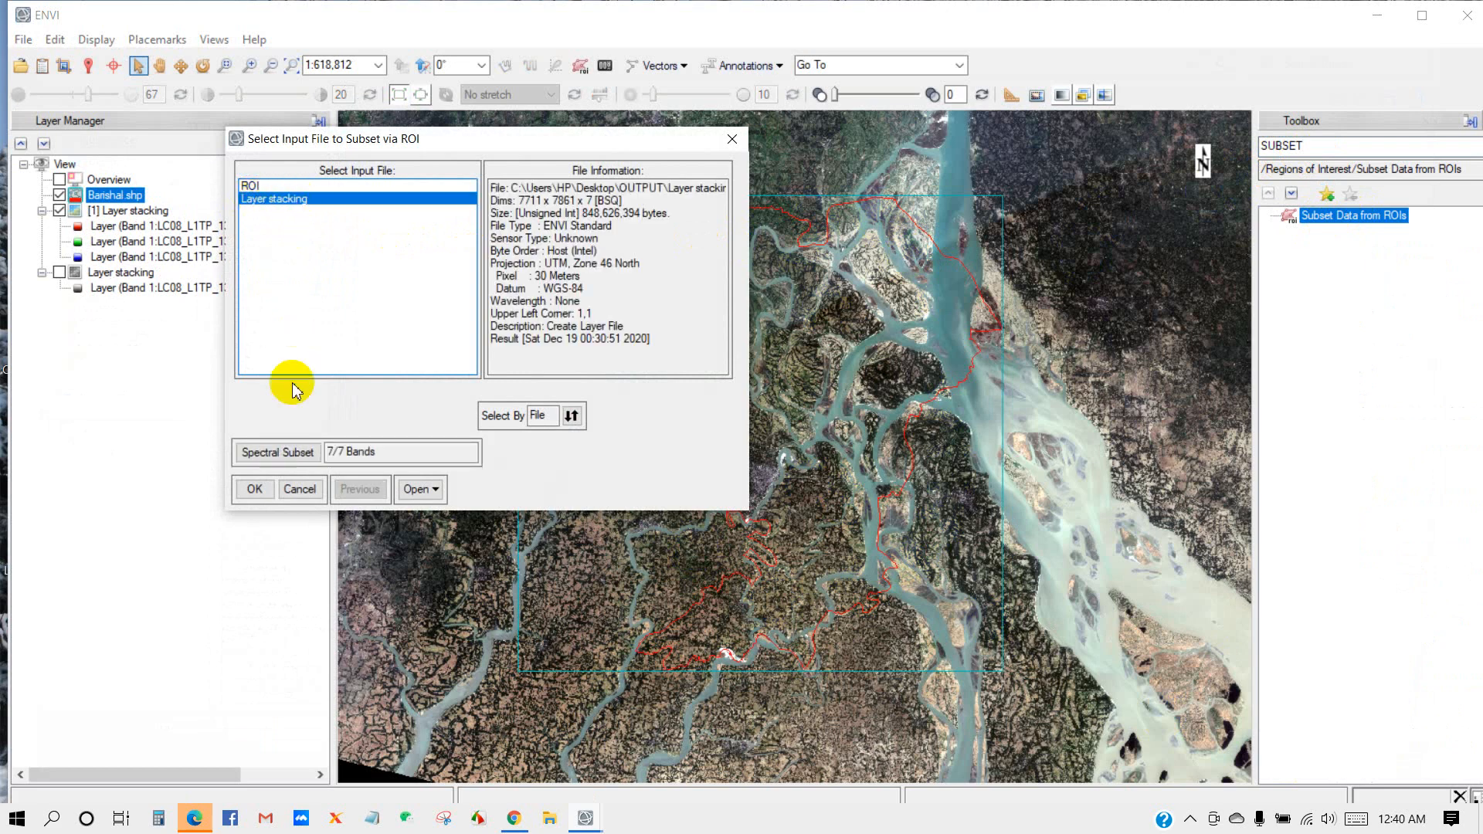
click(254, 490)
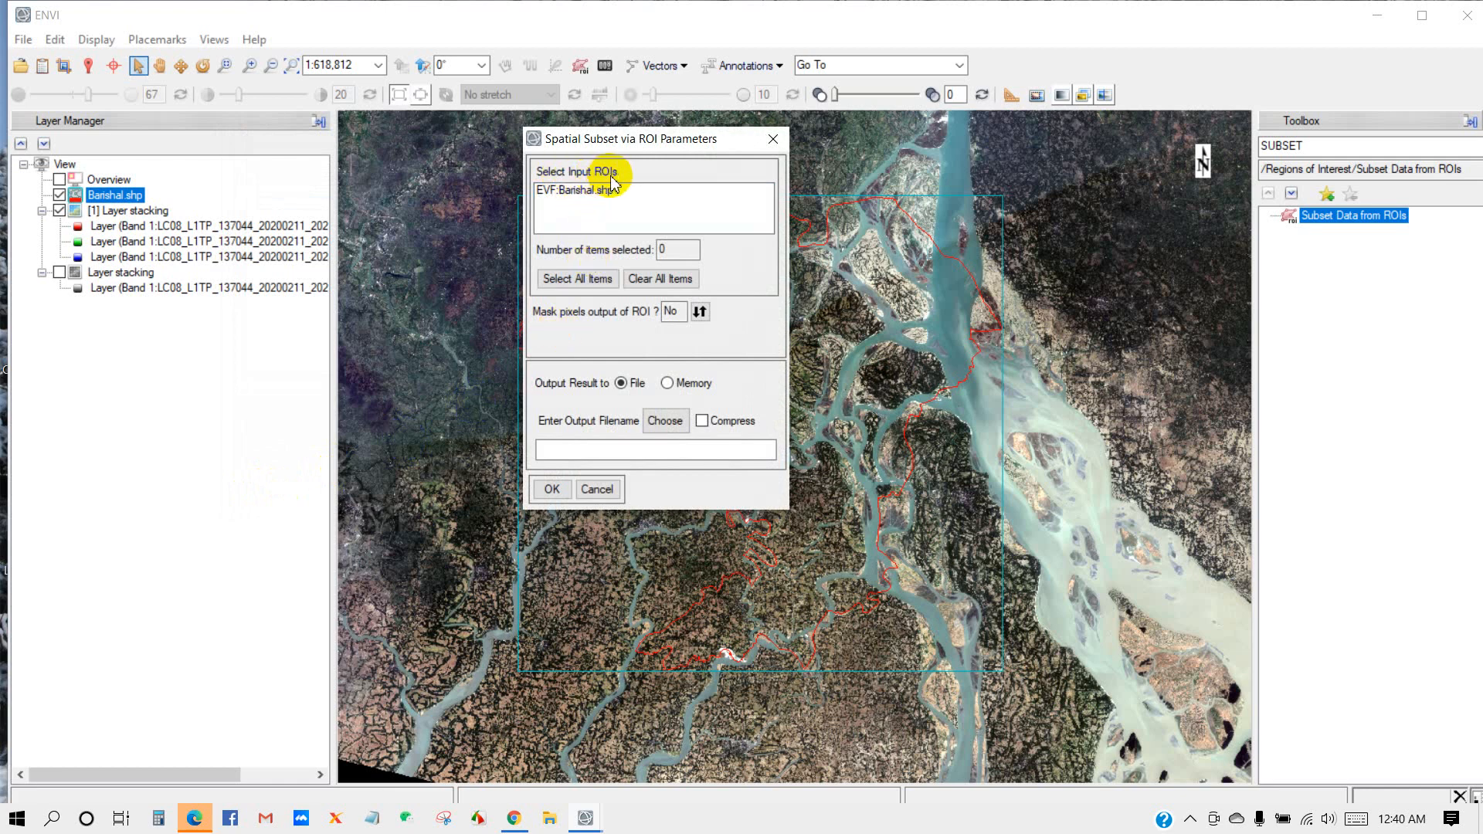
click(576, 193)
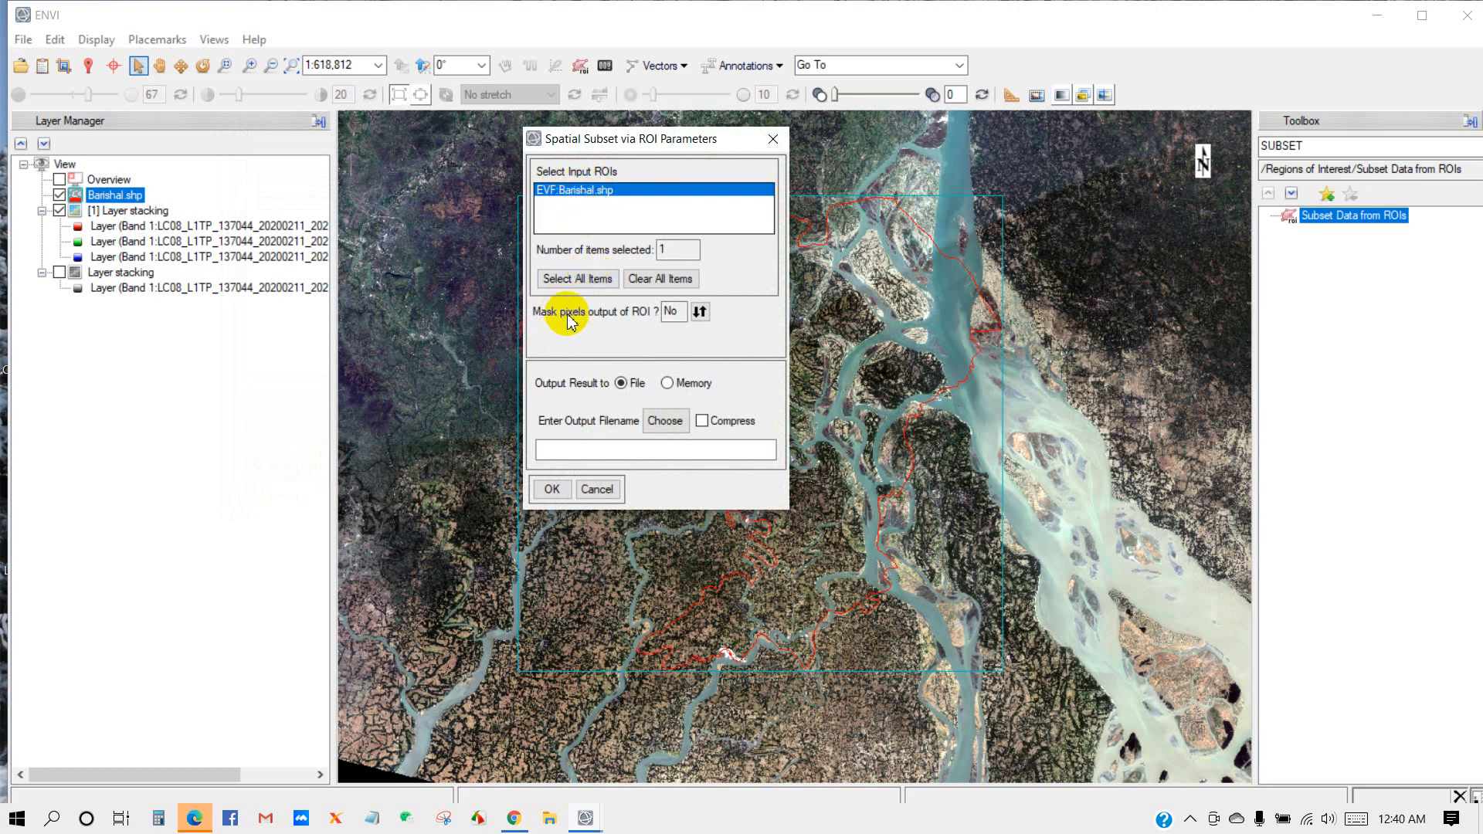
click(699, 312)
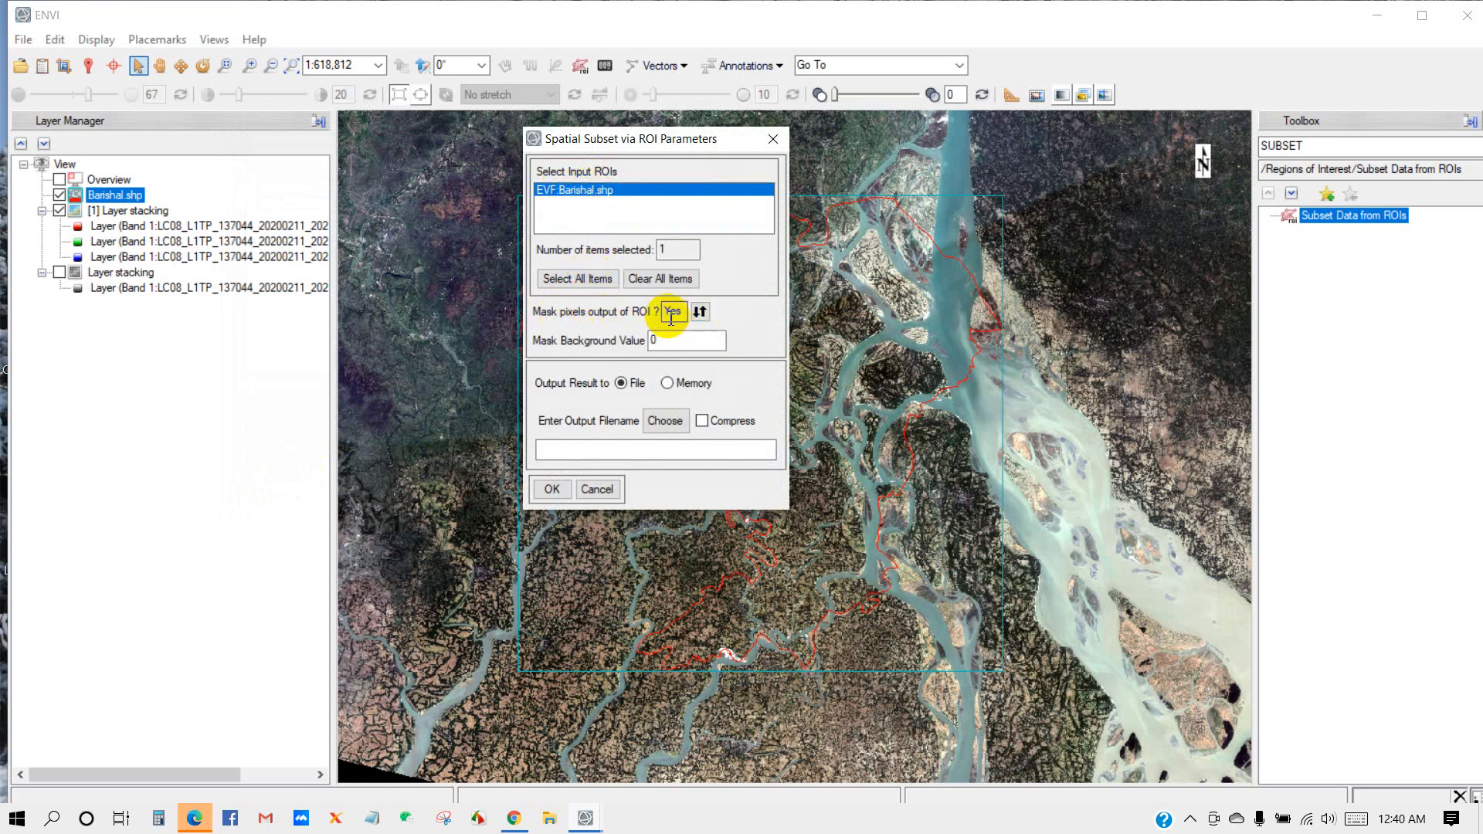
- Name the subset output Study area in the Desktop OUTPUT folder and run the subset
click(666, 421)
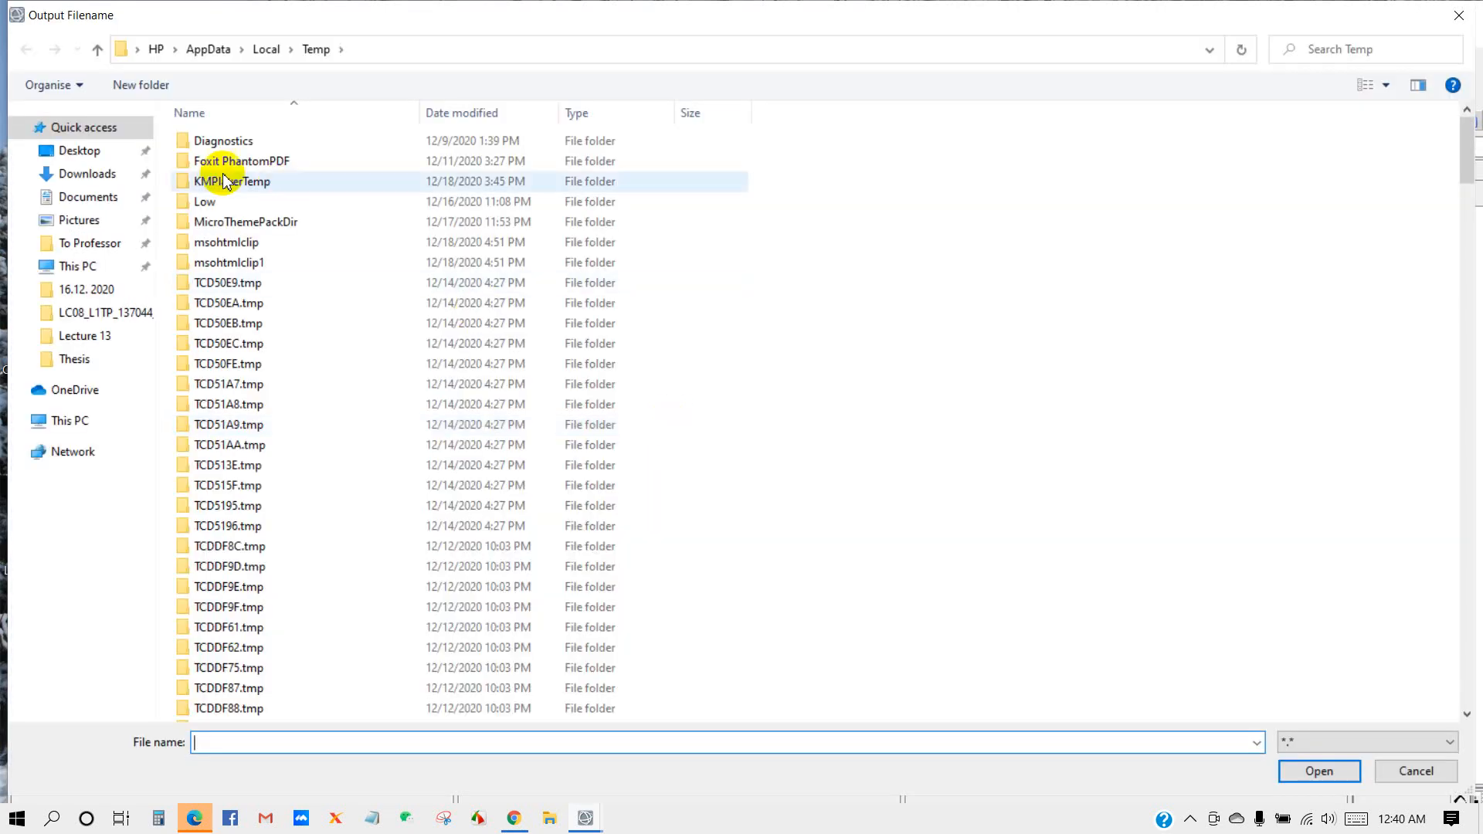
click(85, 150)
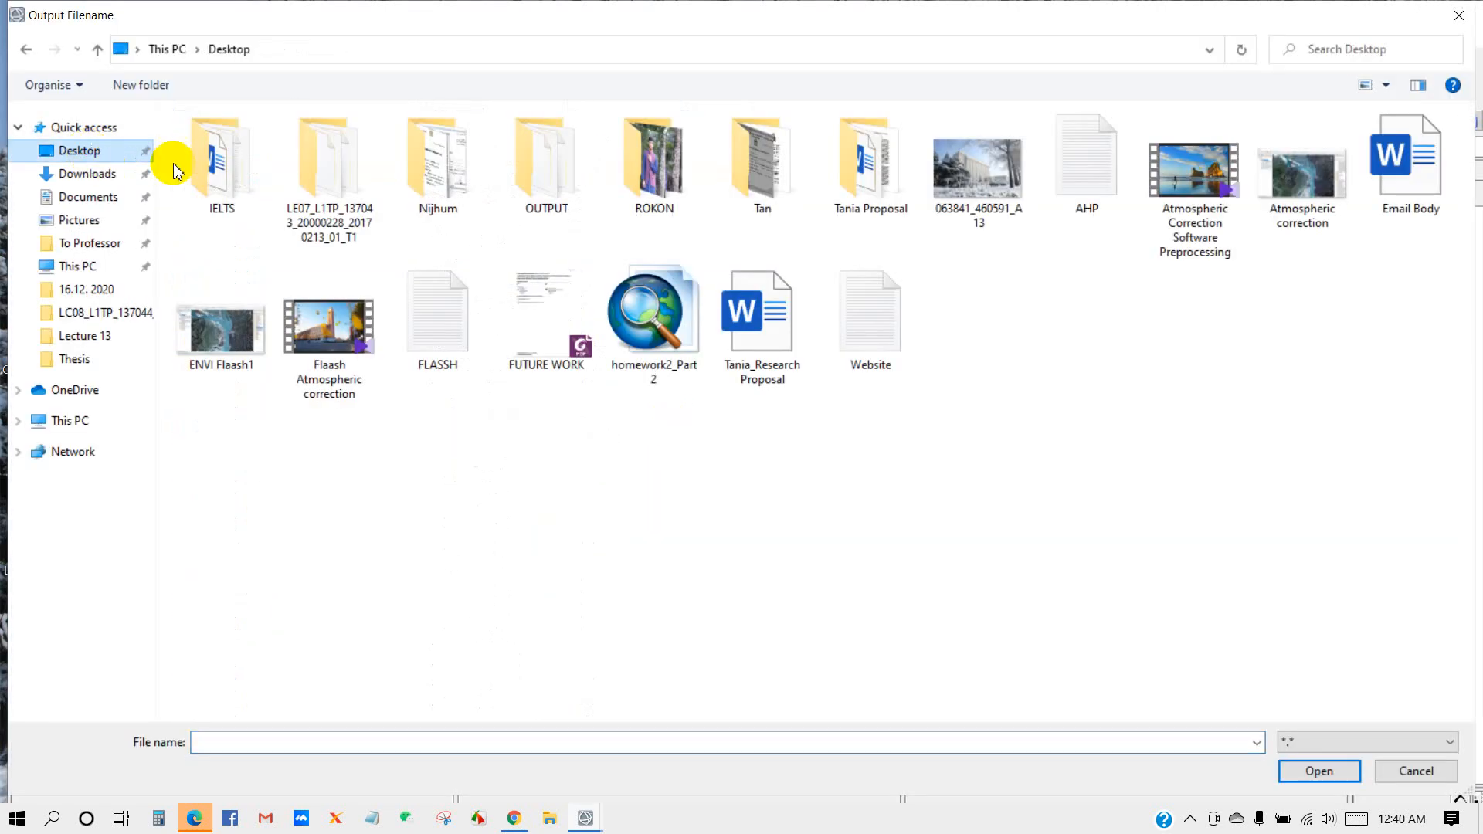
double_click(547, 193)
click(210, 742)
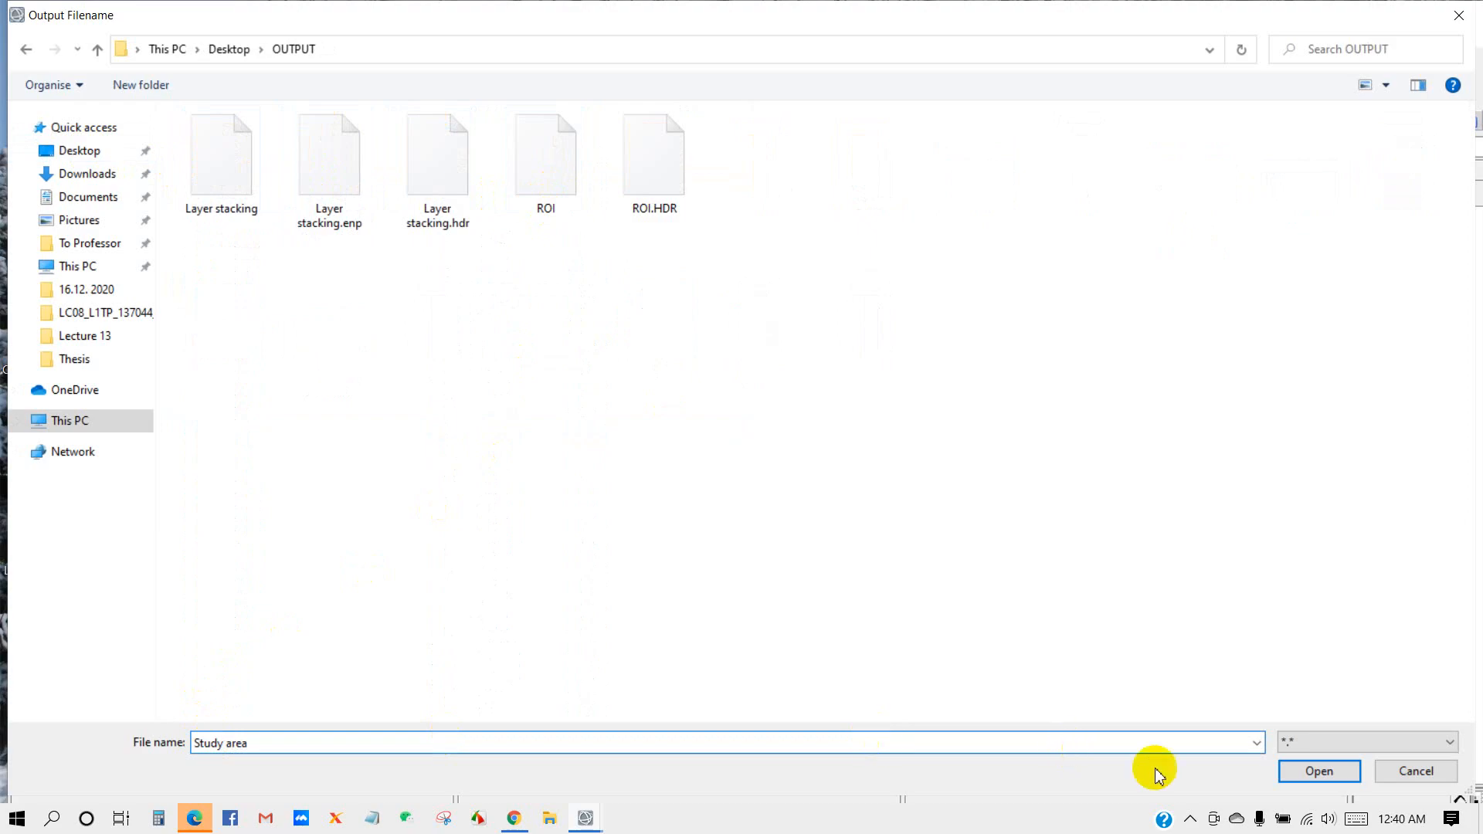
click(1316, 772)
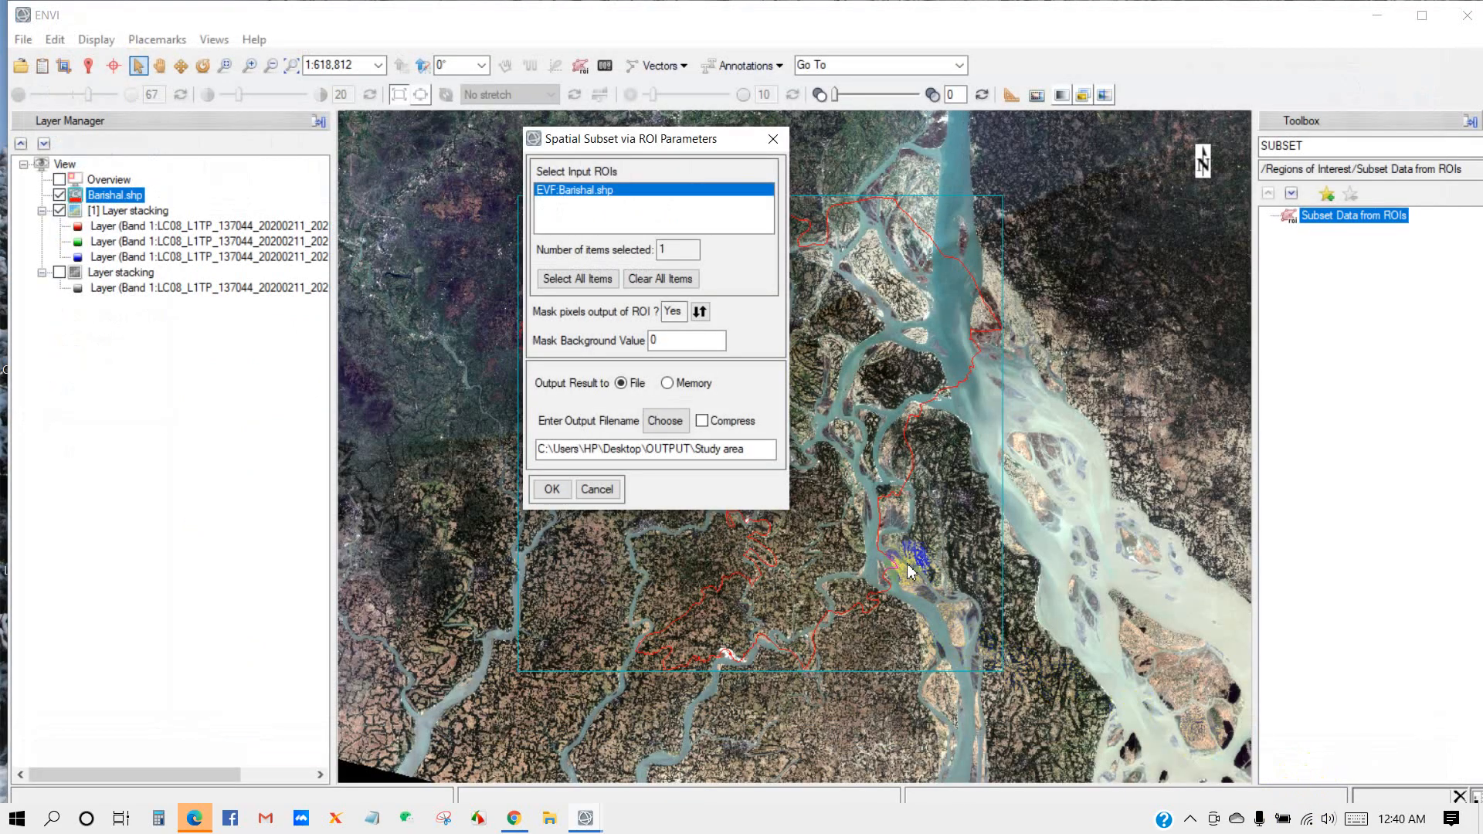
click(553, 489)
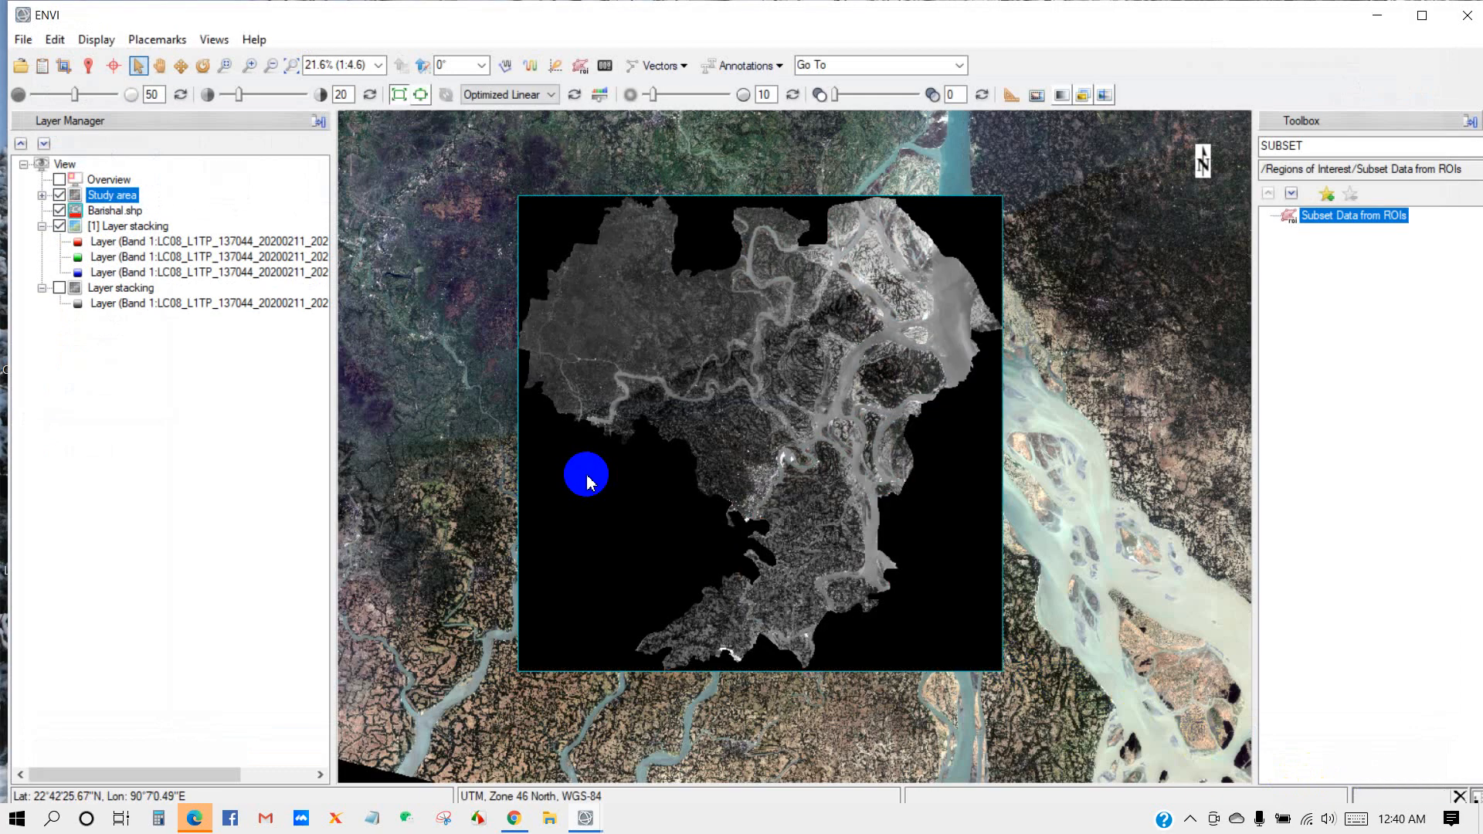
- Load Study area from the Data Manager as an RGB composite with B4 as red, B3 as green and B2 as blue
click(42, 68)
scroll(454, 355, down, 2)
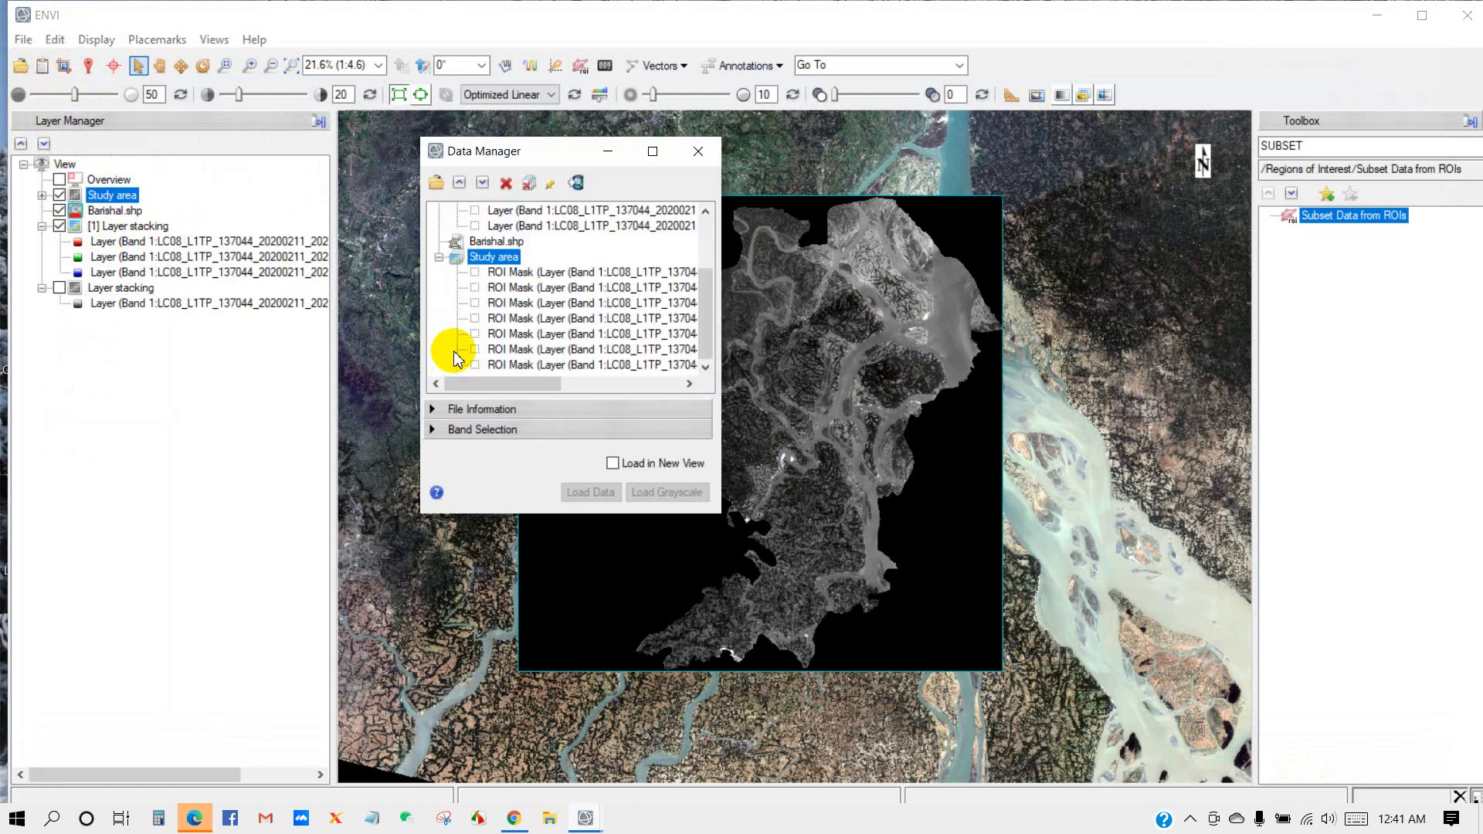
drag(722, 323, 904, 323)
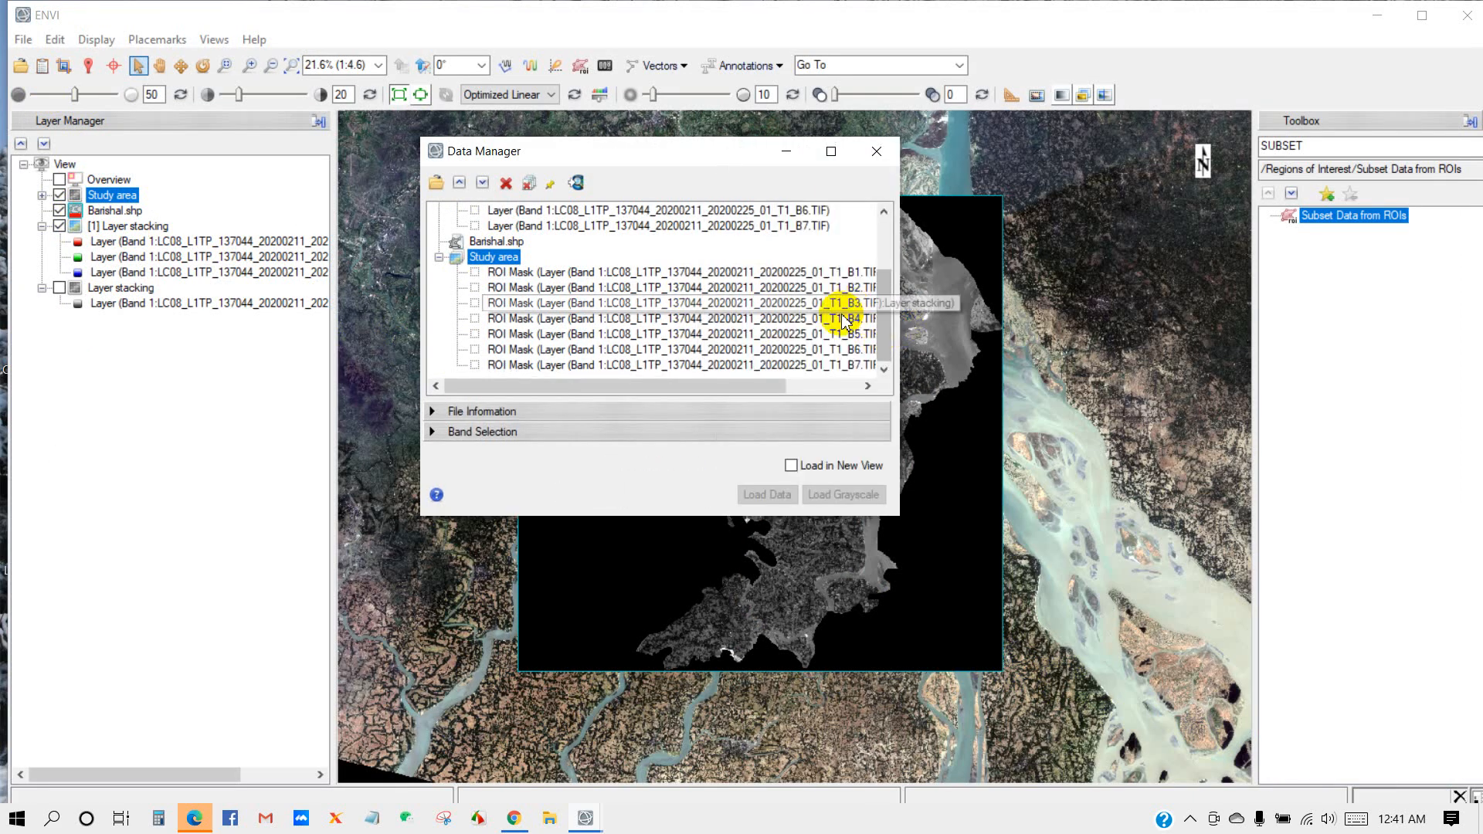
click(475, 318)
click(474, 303)
click(475, 287)
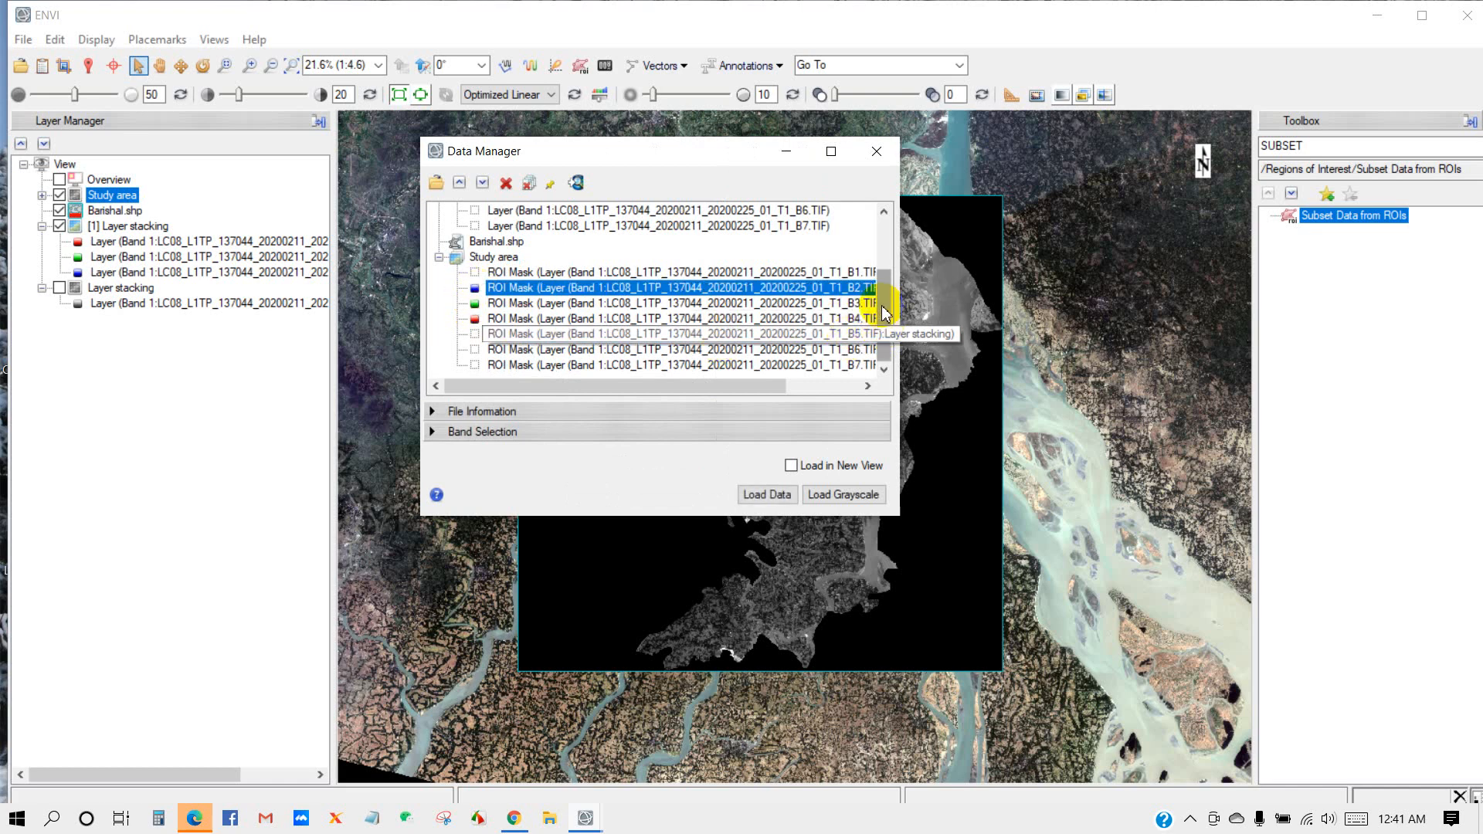
click(755, 495)
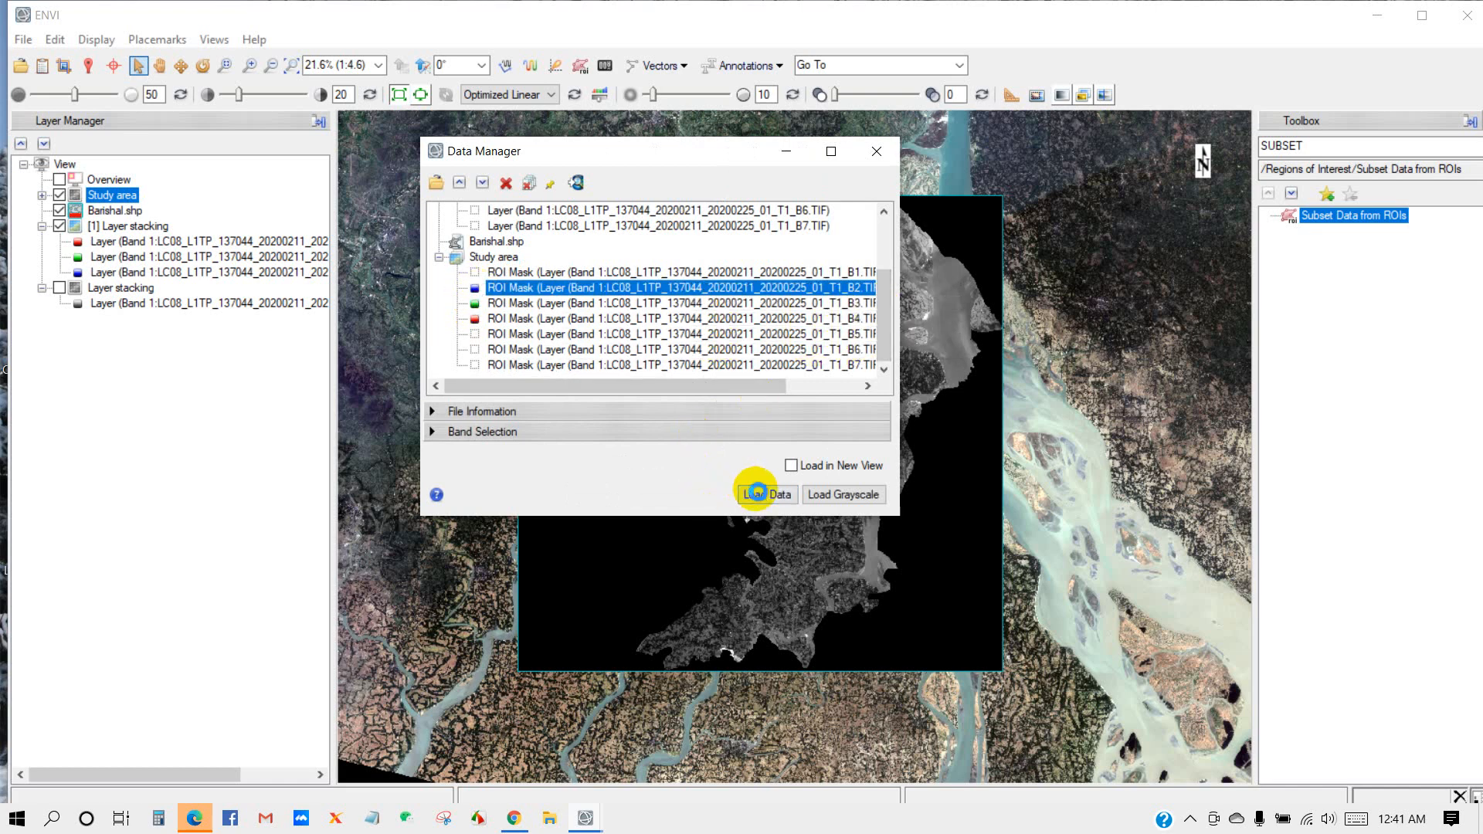
click(876, 151)
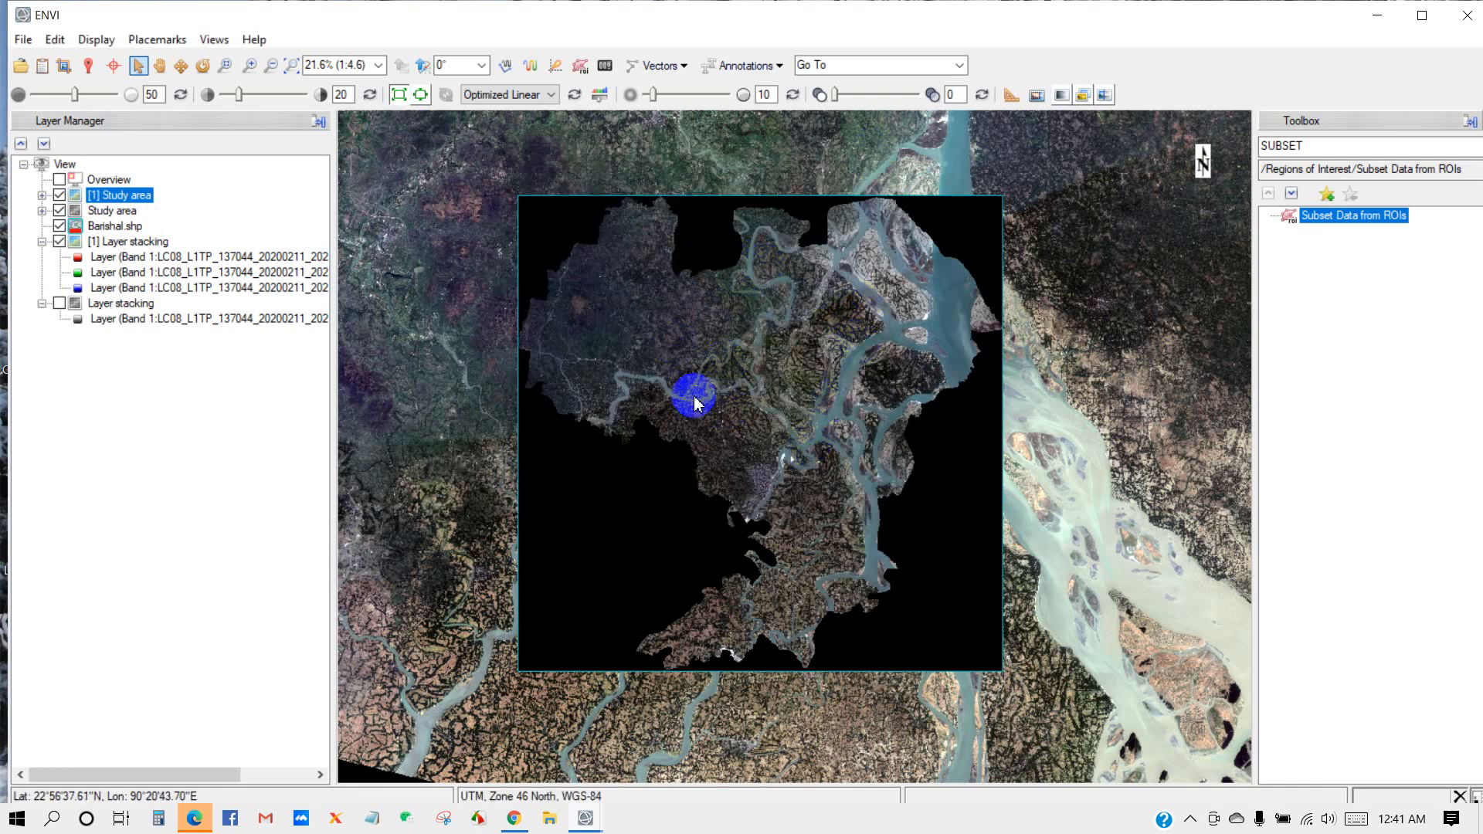
- Hide the RGB Layer stacking layer to examine the clipped study area on its own, and show the layer again
click(59, 241)
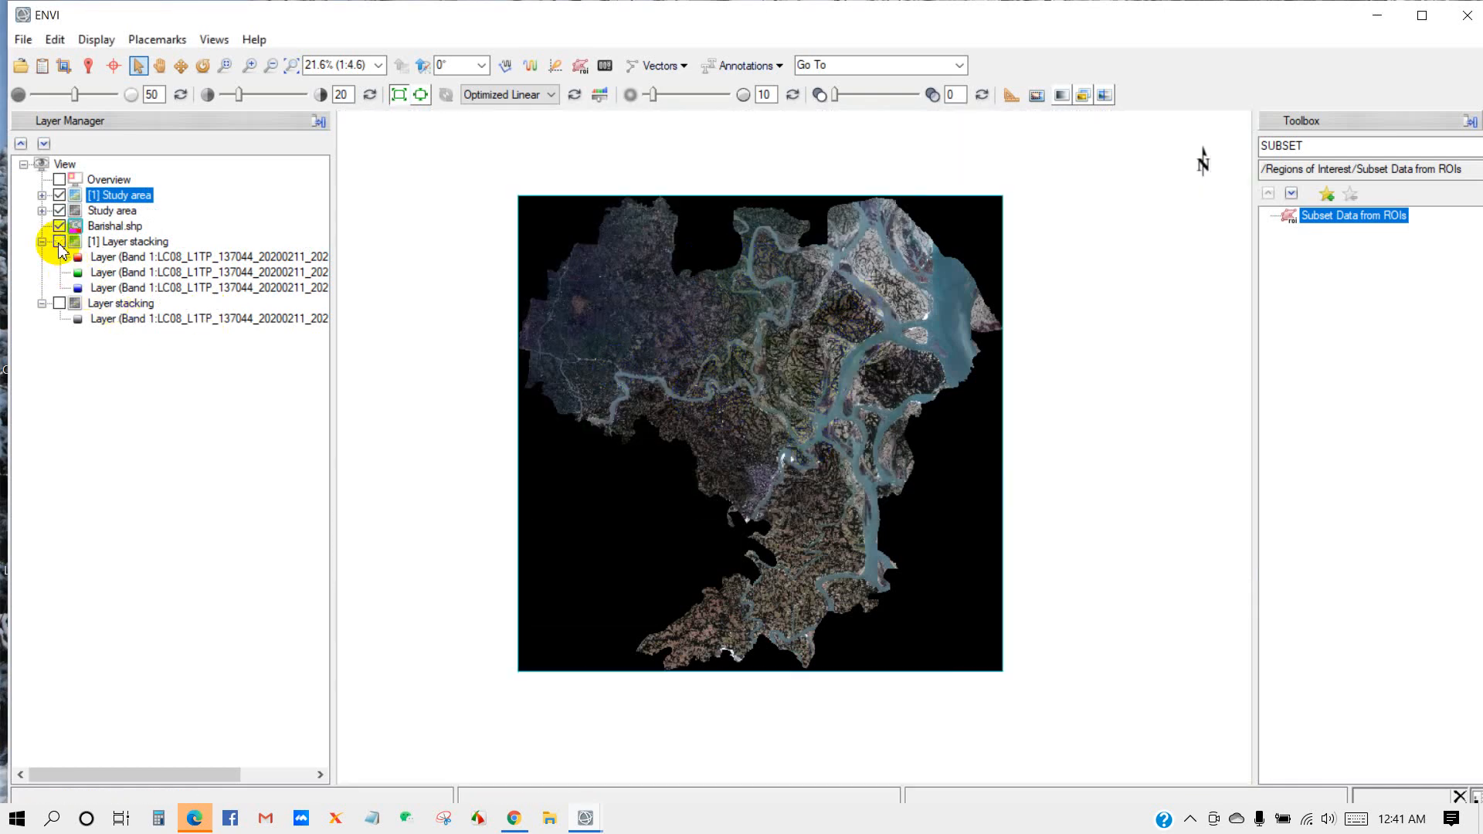
scroll(707, 452, up, 1)
scroll(711, 460, down, 1)
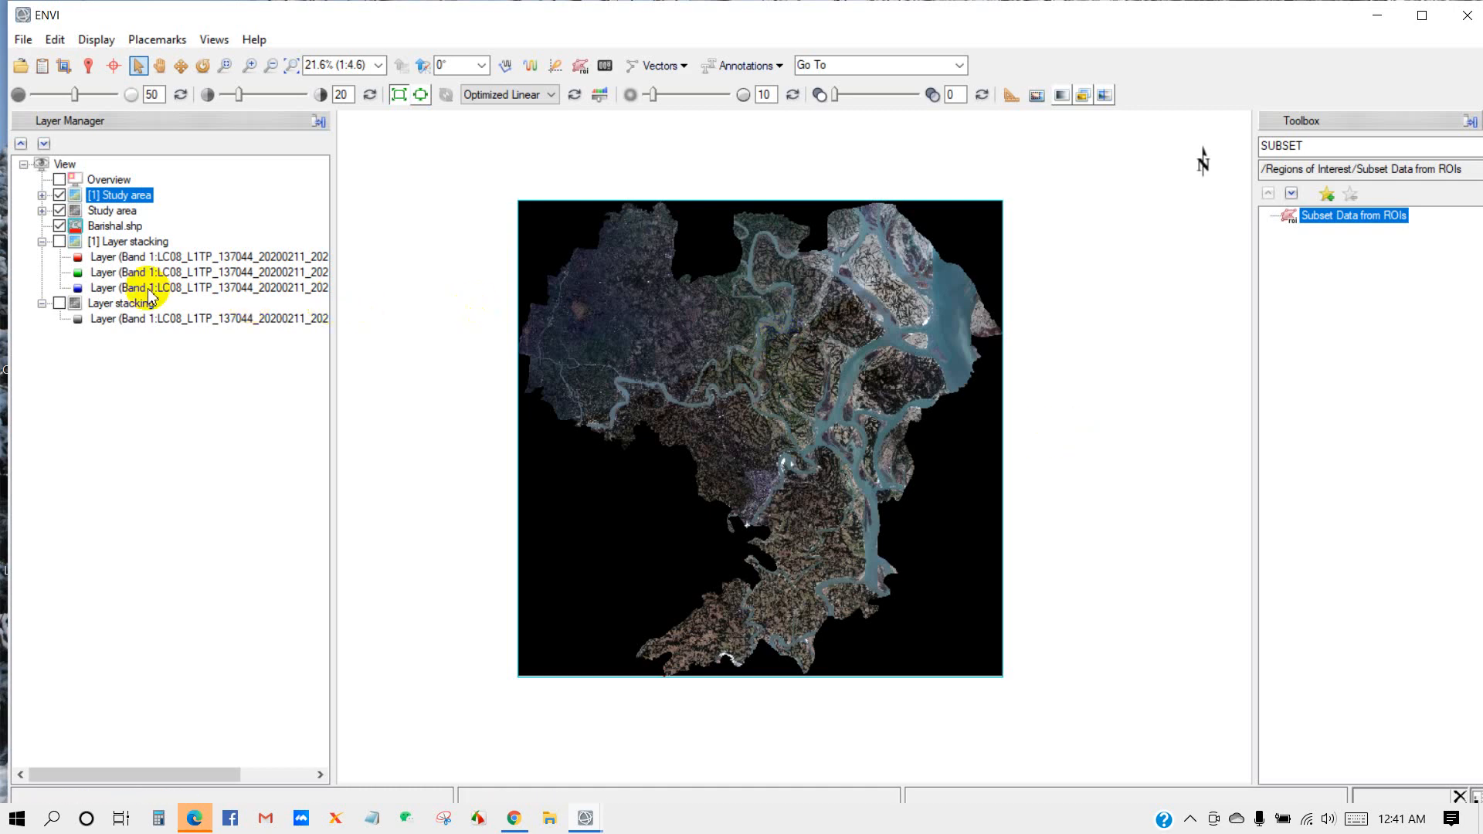
click(60, 242)
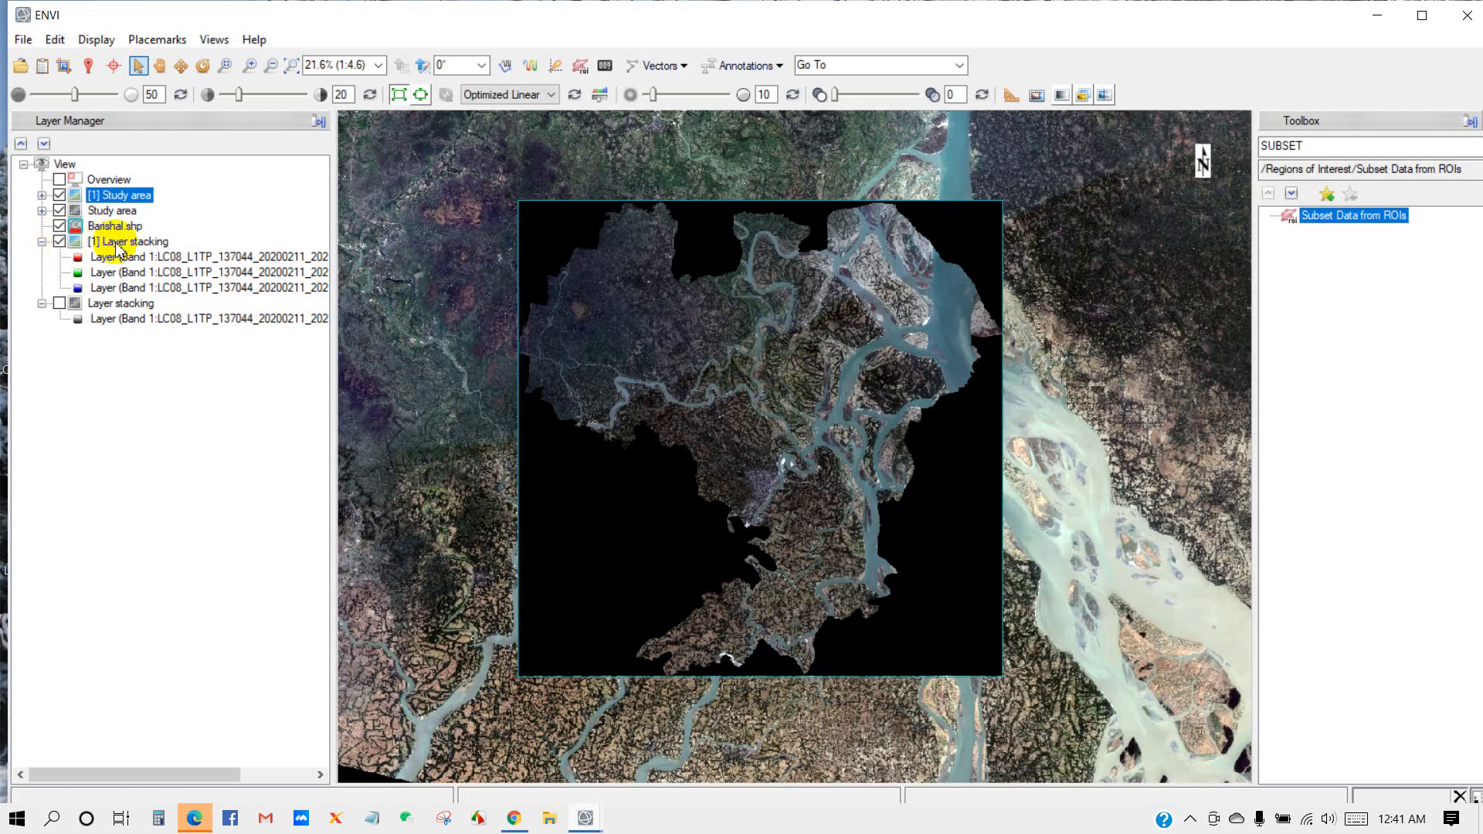